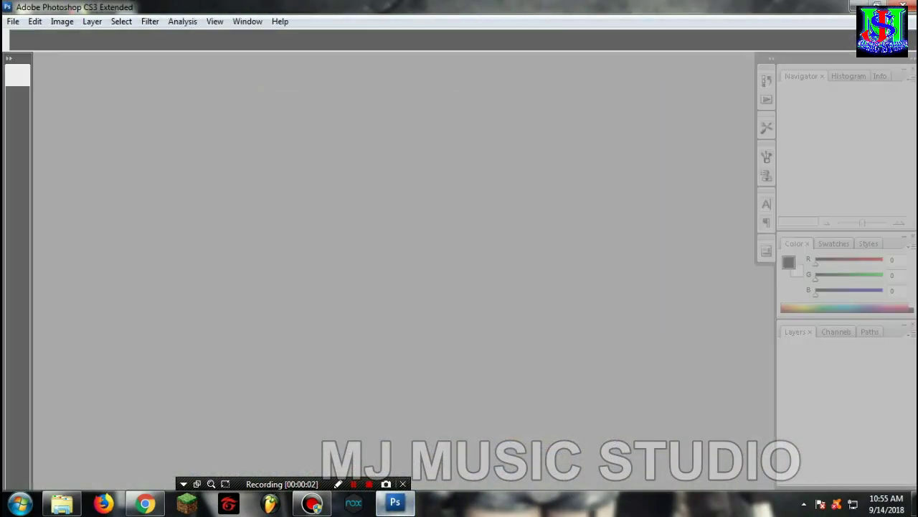
Open the lakeside wedding photo YJ-0957.jpg from the Desktop.
click(13, 21)
click(29, 49)
click(305, 130)
scroll(415, 165, down, 5)
click(391, 243)
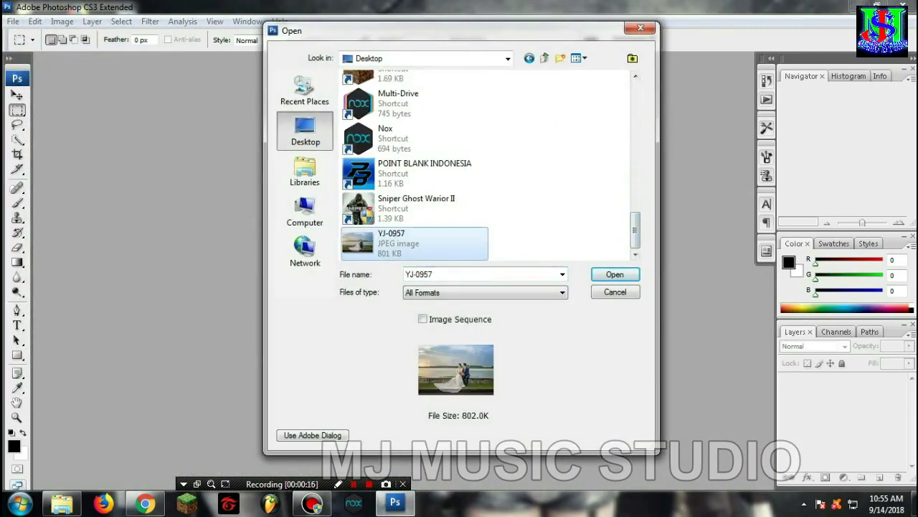
key(Return)
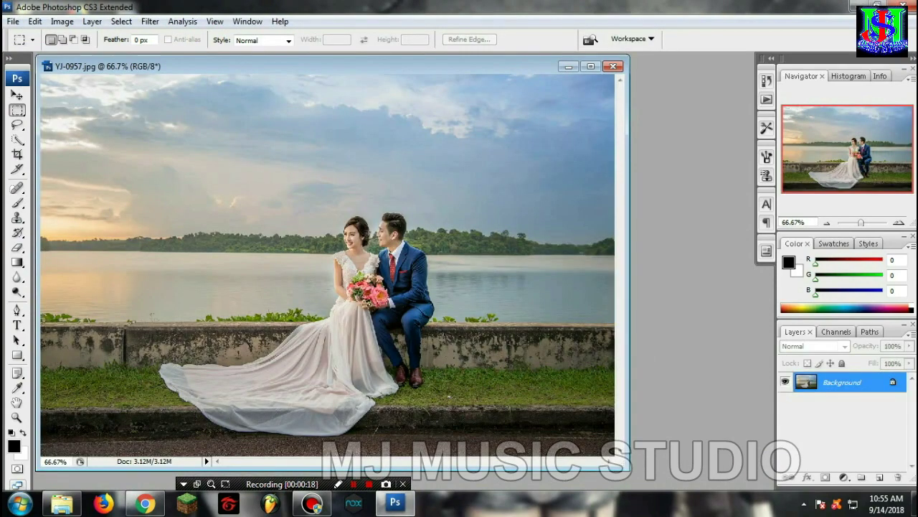
Duplicate the background into Layer 1 and add an Exposure adjustment layer.
key(v)
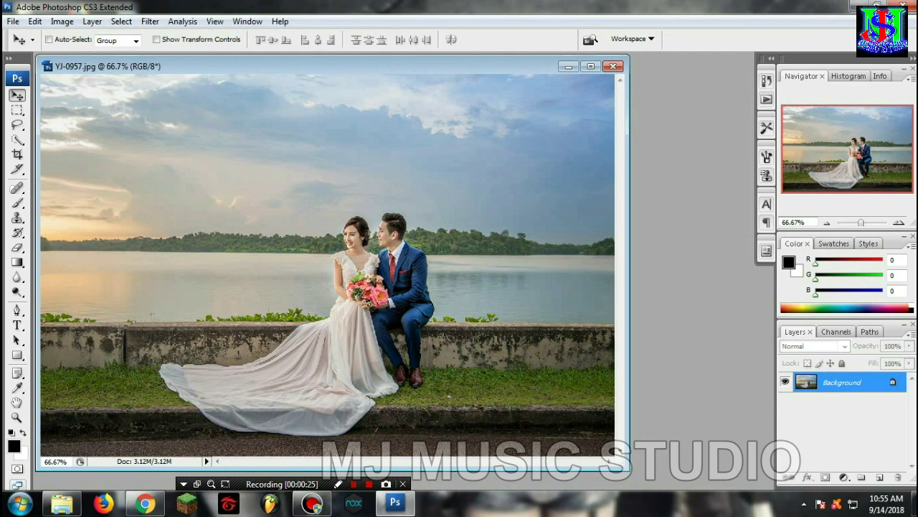
key(ctrl+j)
click(843, 477)
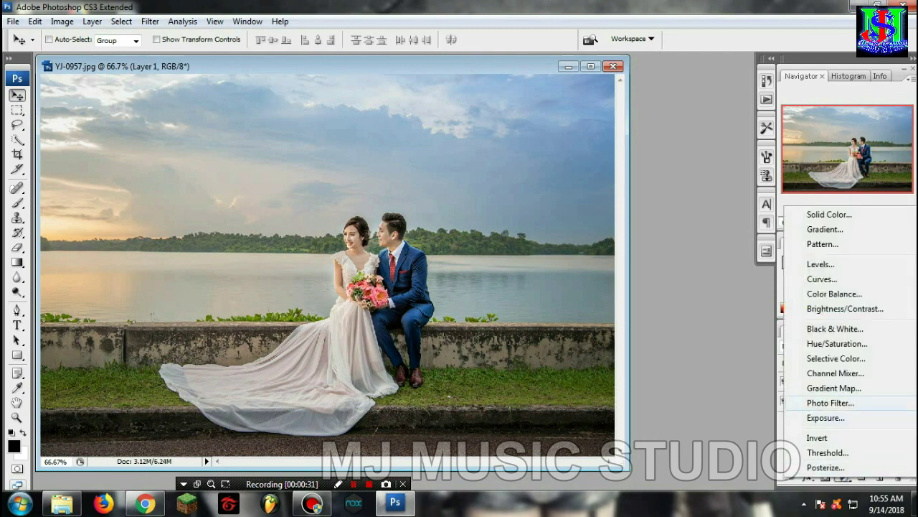
click(825, 417)
Set the Exposure 1 layer to +0.65 exposure, -0.0137 offset and 0.92 gamma.
drag(460, 117, 649, 13)
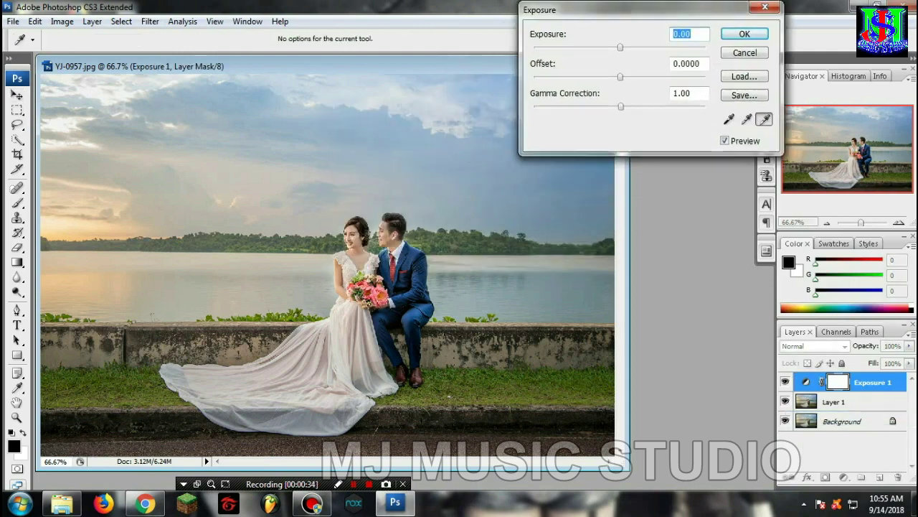
mouse_move(619, 45)
mouse_down()
mouse_move(628, 46)
mouse_move(617, 75)
mouse_up()
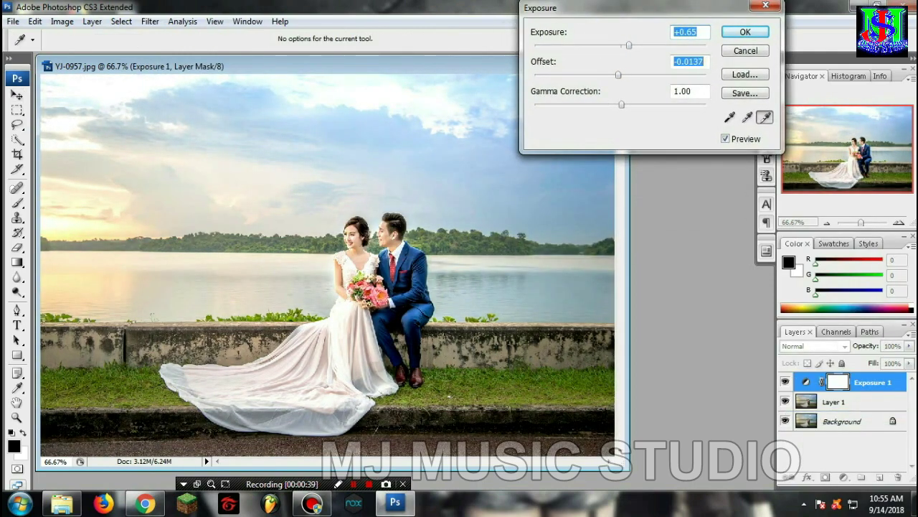
drag(621, 105, 626, 104)
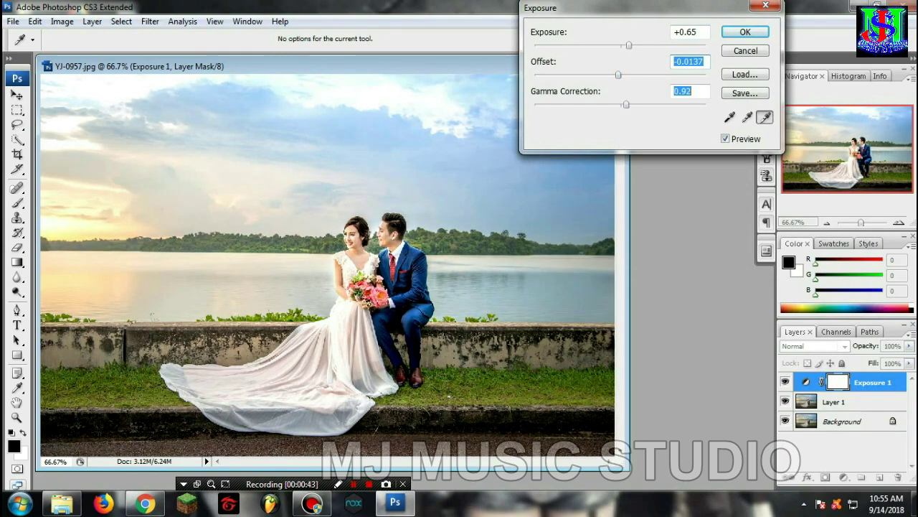
click(744, 31)
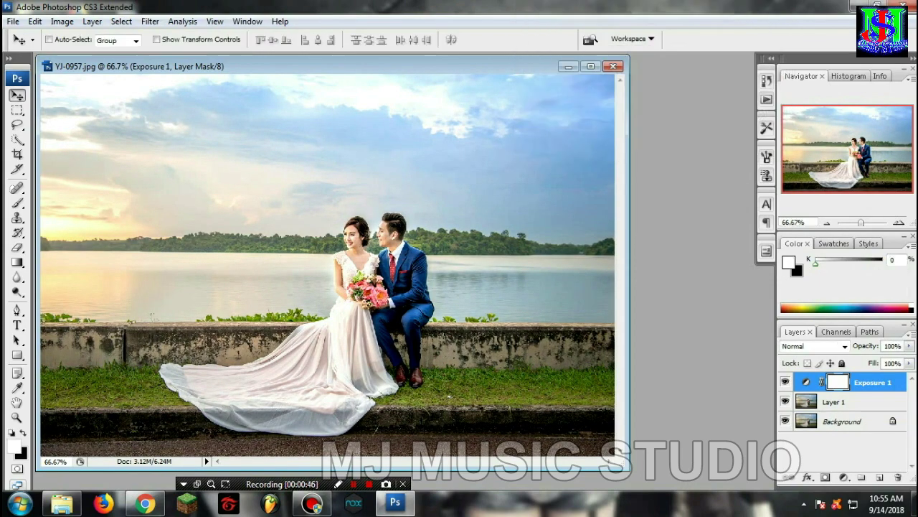
click(843, 478)
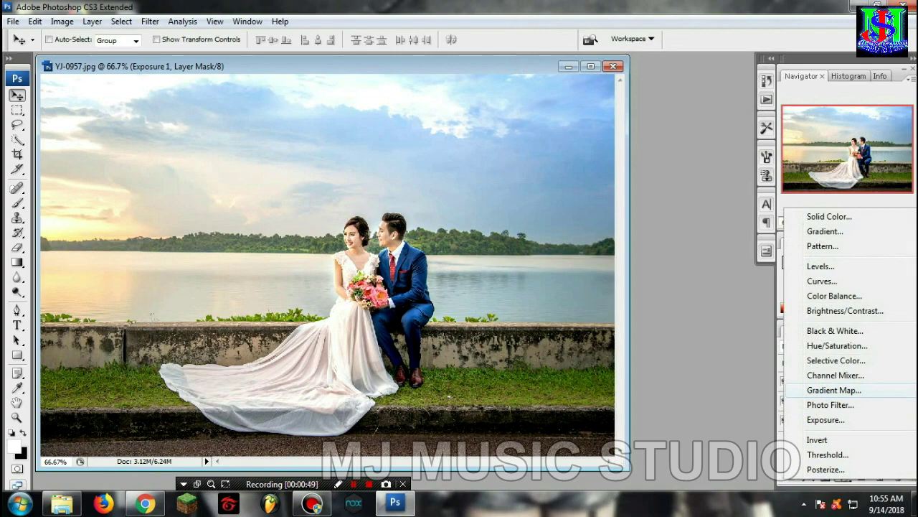
Add a Channel Mixer layer and tune the Red output: green source +1, blue -4, constant -1.
click(835, 375)
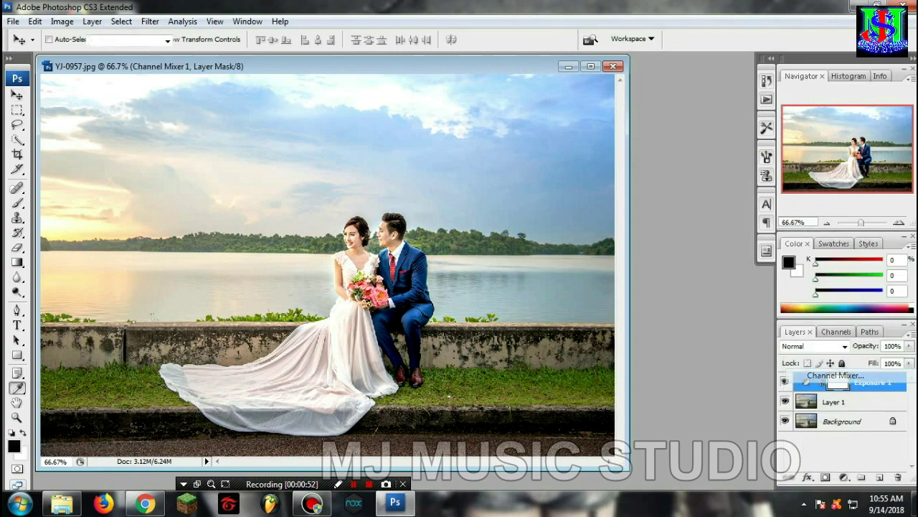
key(Down)
key(Down)
key(Down)
key(Down)
key(Down)
key(Down)
key(Tab)
key(Up)
key(Tab)
key(Down)
key(Down)
key(Down)
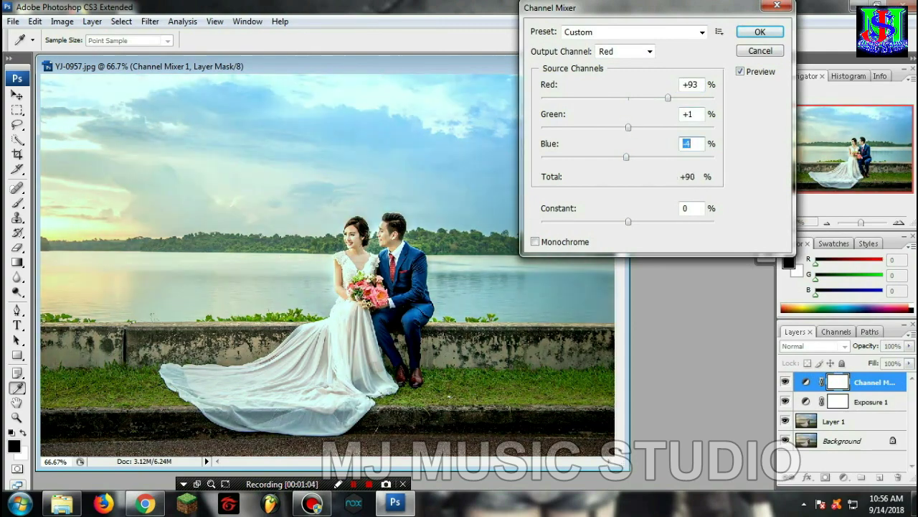
key(Tab)
key(Down)
Tune the Green output channel with red source -9 and blue source -2.
click(624, 51)
click(609, 74)
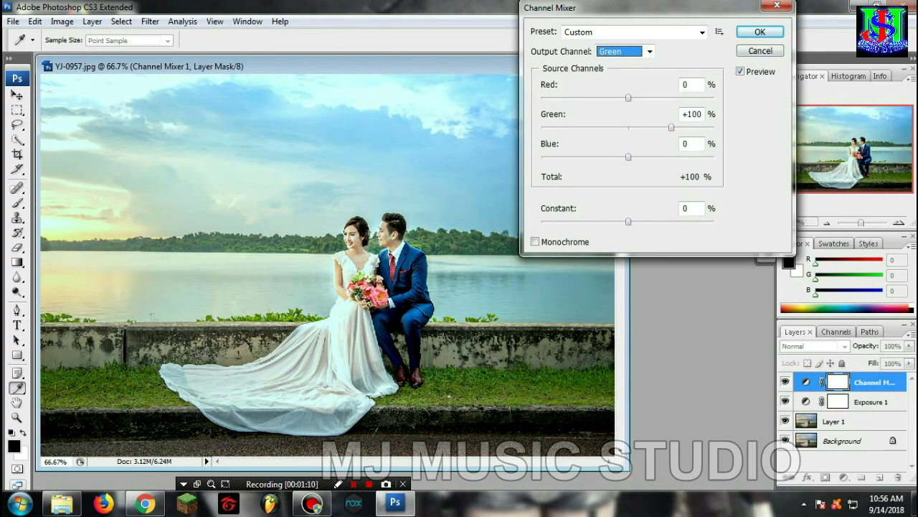
key(Tab)
key(Down)
key(Down)
key(Down)
key(Down)
key(Down)
key(Down)
key(Down)
key(Tab)
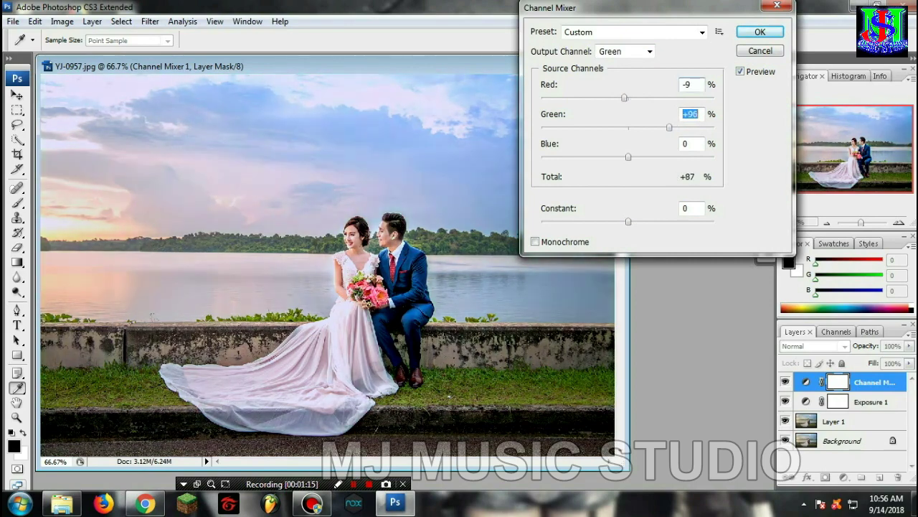
key(Tab)
key(Up)
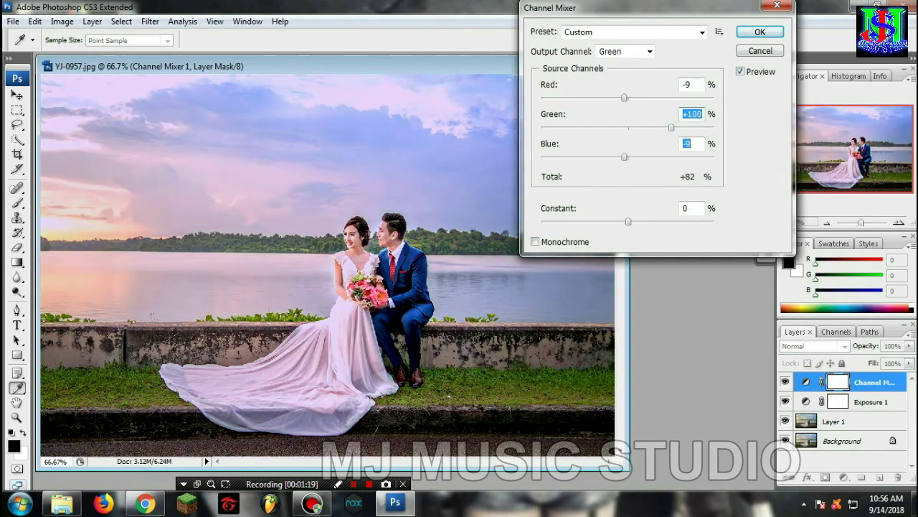
key(Up)
key(Up)
key(Up)
key(Down)
key(Down)
key(Down)
key(Down)
key(Down)
key(Down)
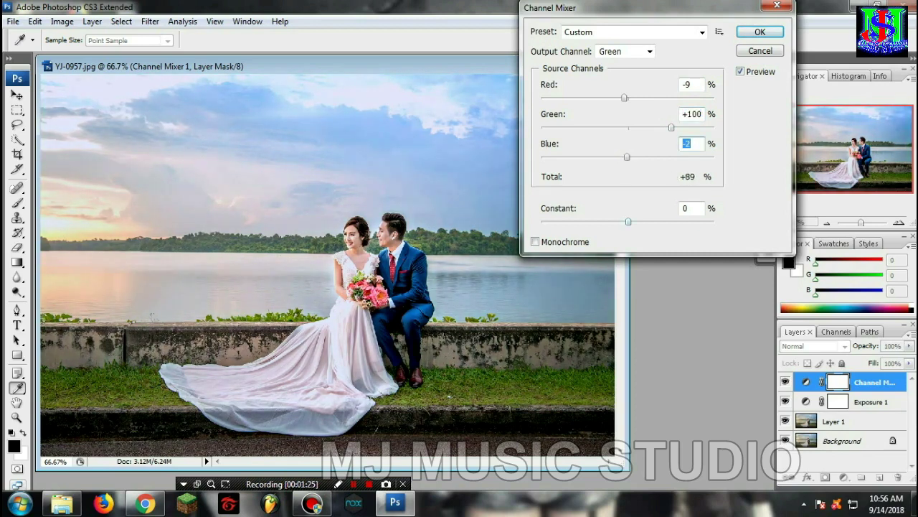
Set the Blue output to Red +13, Green -13, Blue +118, constant +4, and apply.
key(shift+Tab)
key(shift+Tab)
key(shift+Tab)
key(alt+Down)
key(Down)
key(Return)
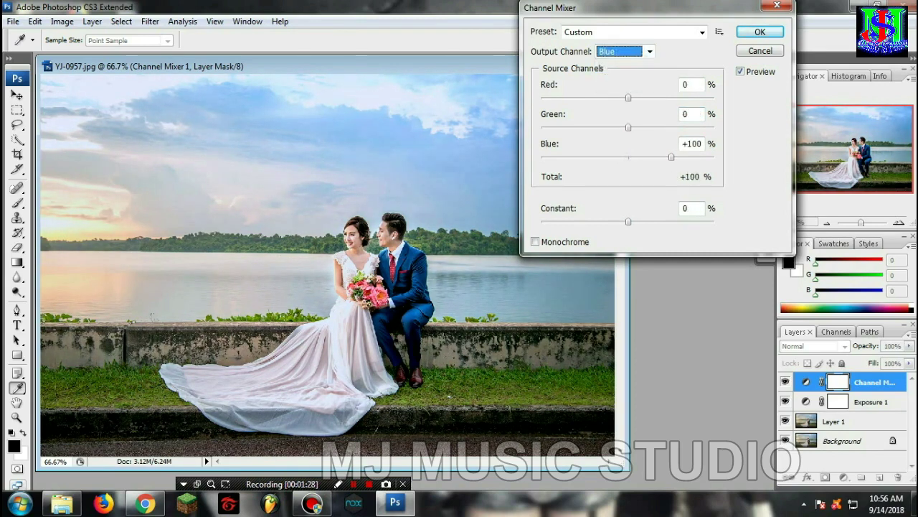
key(Tab)
key(Tab)
key(Tab)
key(Up)
key(Up)
key(Up)
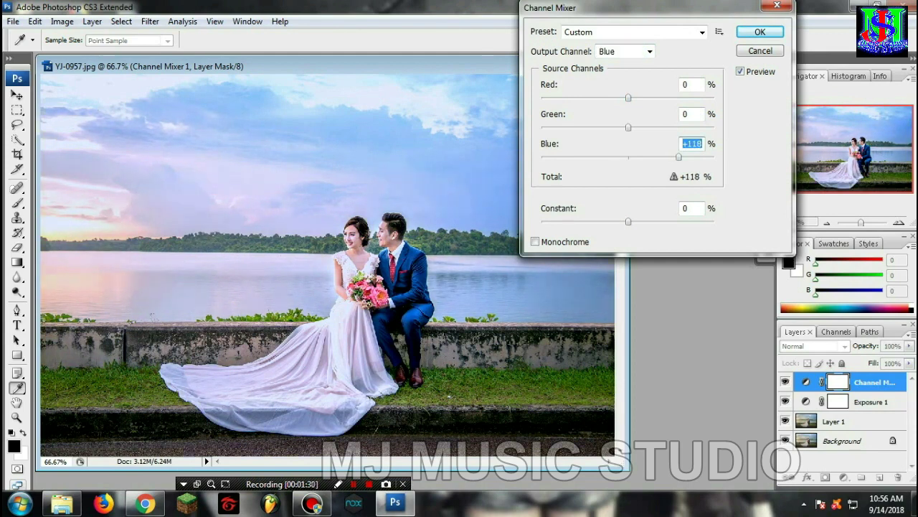
key(shift+Tab)
key(Down)
key(Down)
key(Down)
key(Down)
key(Down)
key(Down)
key(Down)
key(Down)
key(Down)
key(shift+Tab)
key(Up)
key(Up)
key(Up)
key(Up)
key(Up)
key(Up)
key(Tab)
key(Tab)
key(Tab)
key(Up)
key(Up)
key(Up)
key(Return)
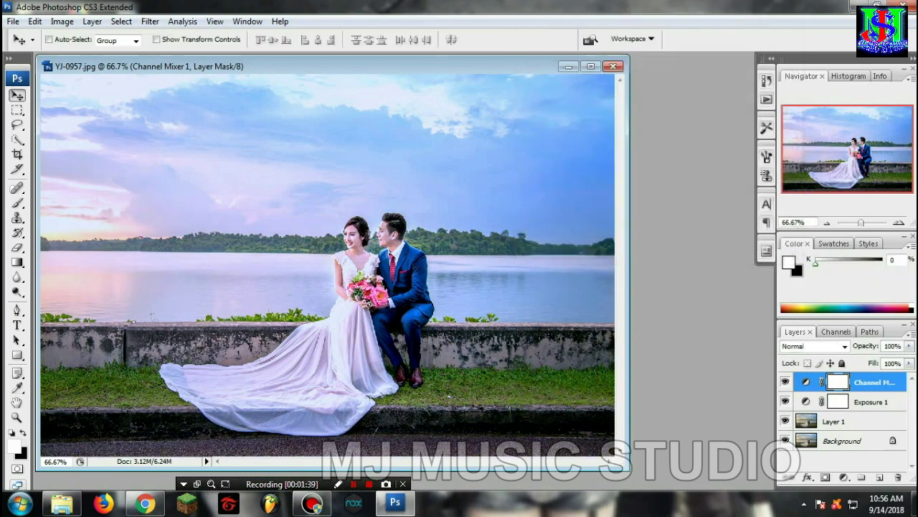
Add a Selective Color layer and set Cyans to Cyan +2, Magenta +12, Yellow +10.
click(843, 477)
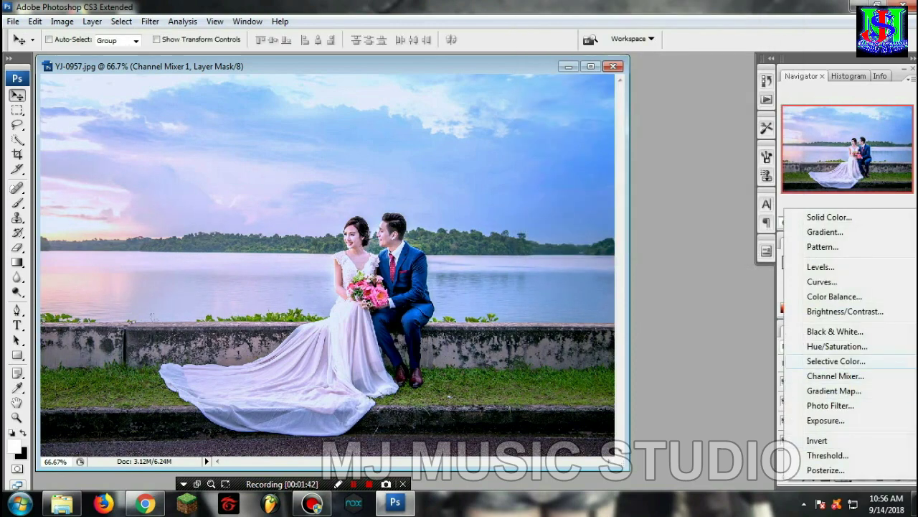
click(836, 360)
click(649, 32)
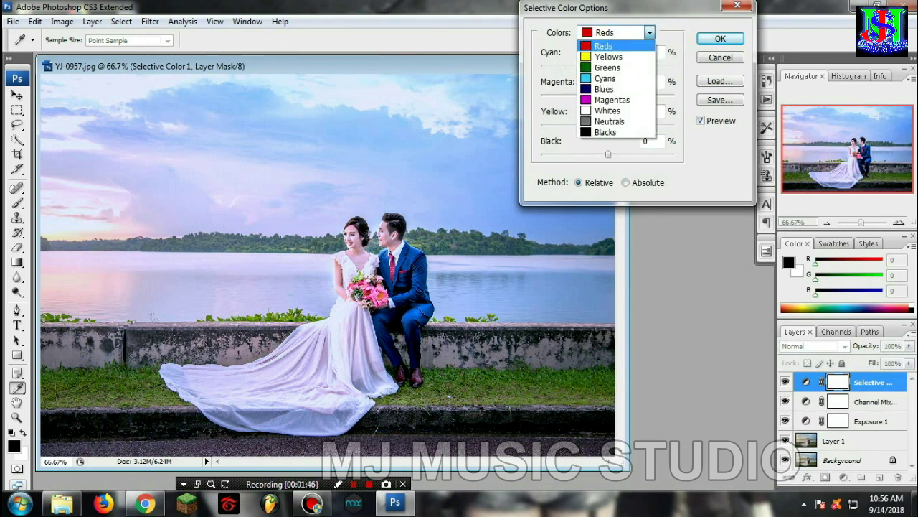
key(Return)
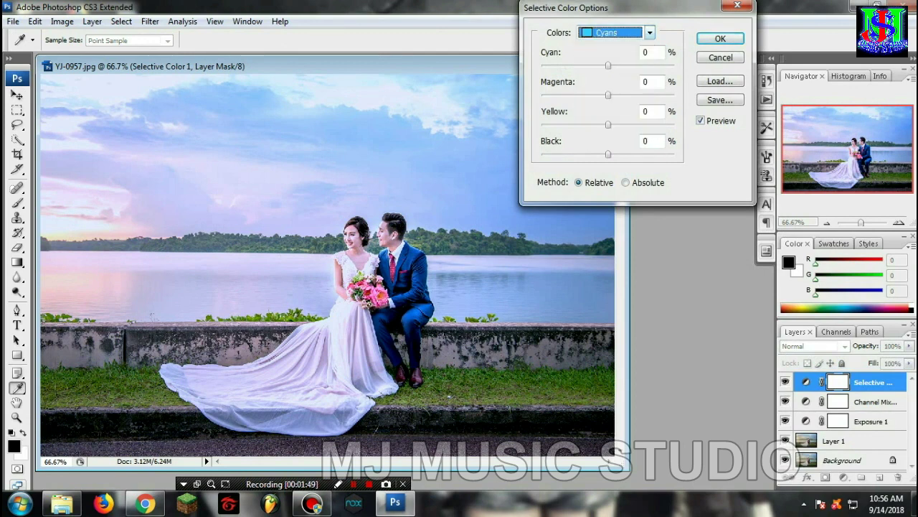
key(Tab)
key(Tab)
key(shift+Up)
key(Up)
key(Up)
key(Tab)
key(Tab)
key(shift+Up)
key(shift+Tab)
key(shift+Tab)
key(Up)
key(Up)
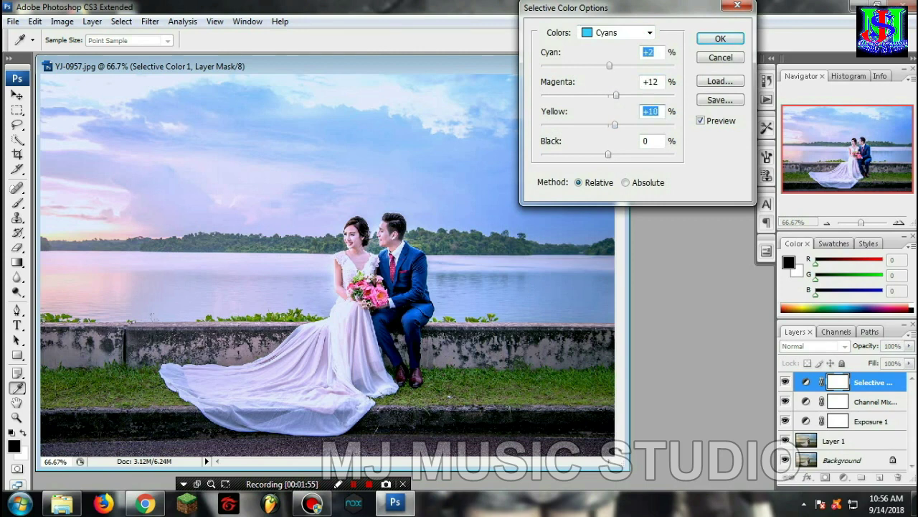
Reduce the Reds' Magenta to -10 and Black to -6.
key(shift+Tab)
key(alt+Down)
key(Up)
key(Up)
key(Up)
key(Return)
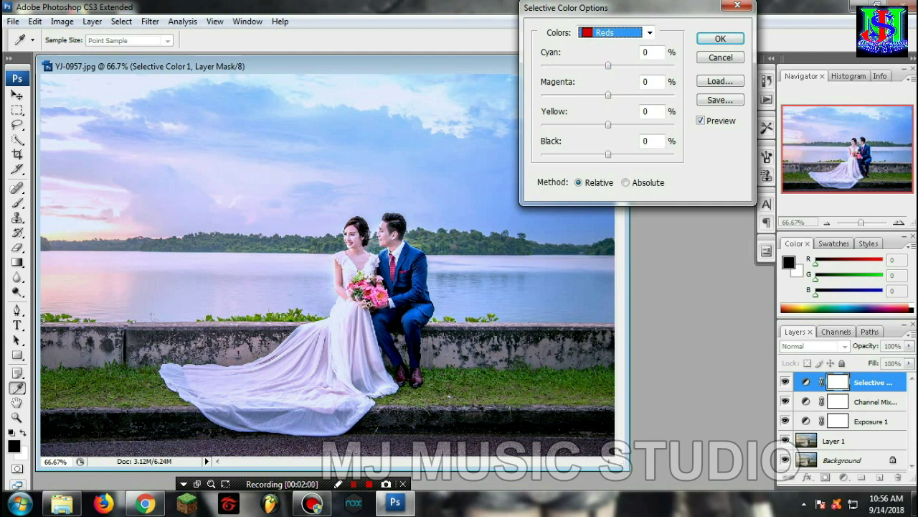
key(Tab)
key(Tab)
key(shift+Down)
key(Down)
key(Down)
key(Down)
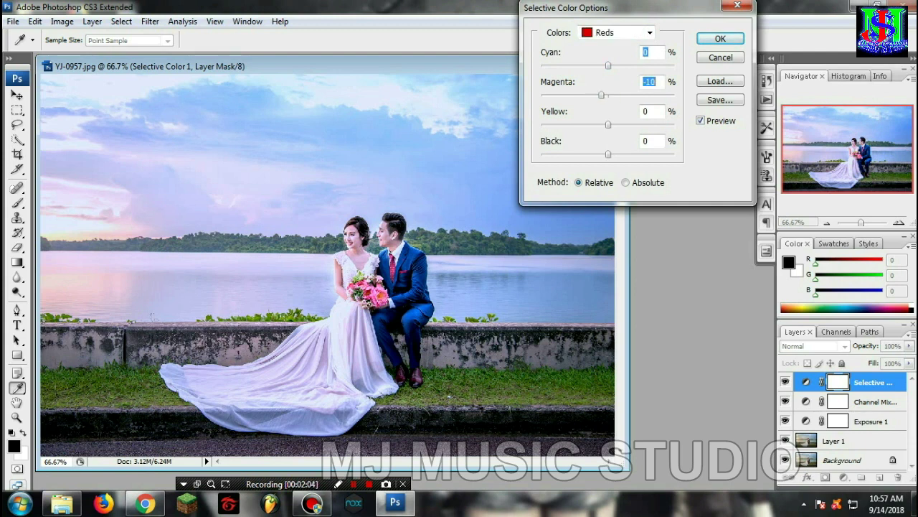
key(Tab)
key(Tab)
key(Down)
key(Down)
key(Down)
Set the Magentas range to Magenta +12 and apply the Selective Color layer.
key(Down)
key(Down)
key(Down)
key(shift+Tab)
key(shift+Tab)
key(shift+Tab)
key(alt+Down)
key(Down)
key(Down)
key(Down)
key(Down)
key(Return)
key(Tab)
key(Tab)
key(Up)
key(Up)
key(Up)
key(Up)
key(Up)
key(Up)
key(Up)
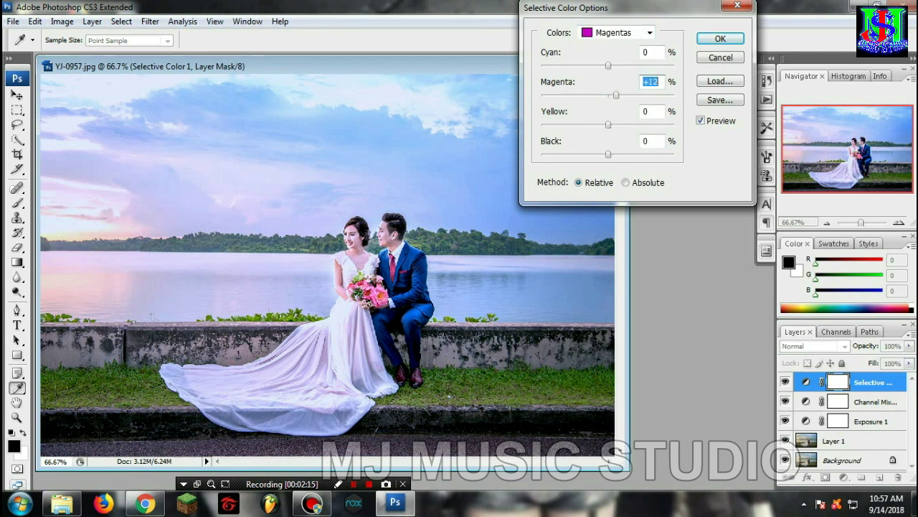
key(Return)
click(843, 477)
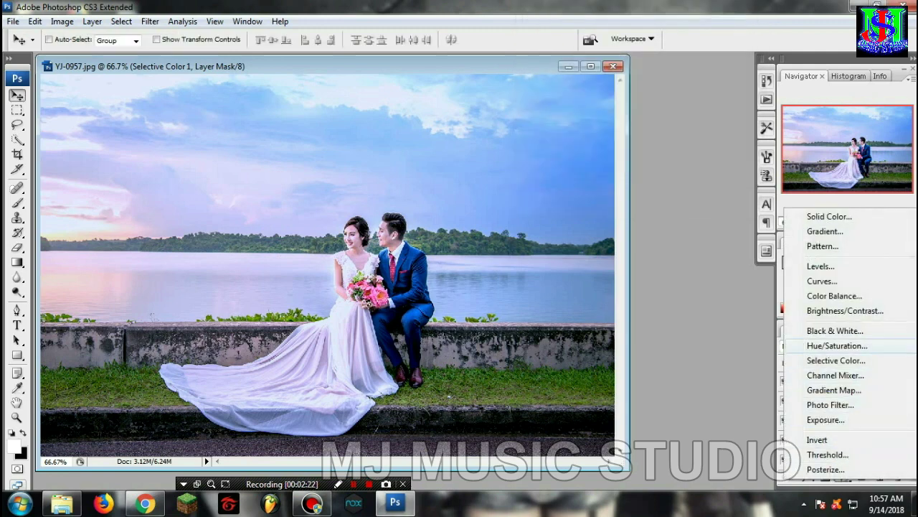
Add a Color Balance layer with midtones at +9 Cyan/Red, -3 Magenta/Green, +25 Yellow/Blue.
click(835, 296)
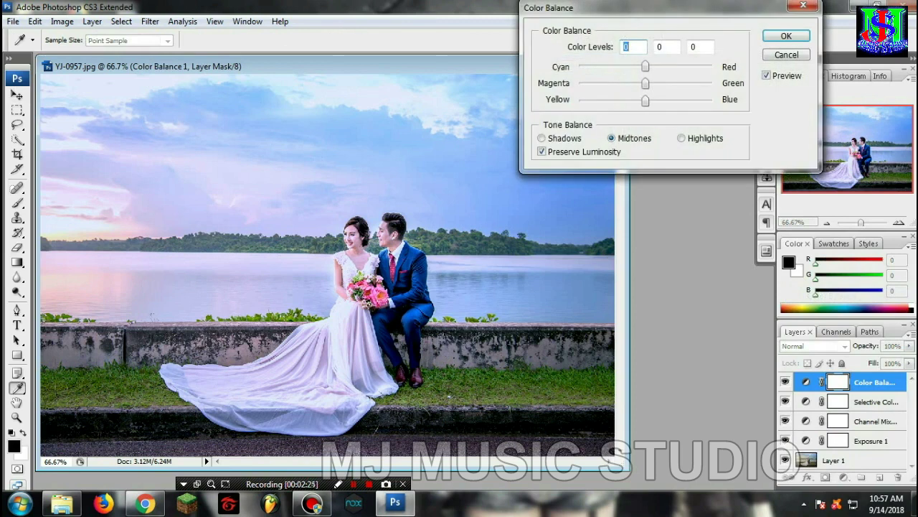
key(Down)
key(Down)
key(Down)
key(Down)
key(Down)
key(Down)
key(Down)
key(Down)
key(Down)
key(shift+Up)
key(shift+Up)
key(Up)
key(Up)
key(Up)
drag(645, 84, 647, 83)
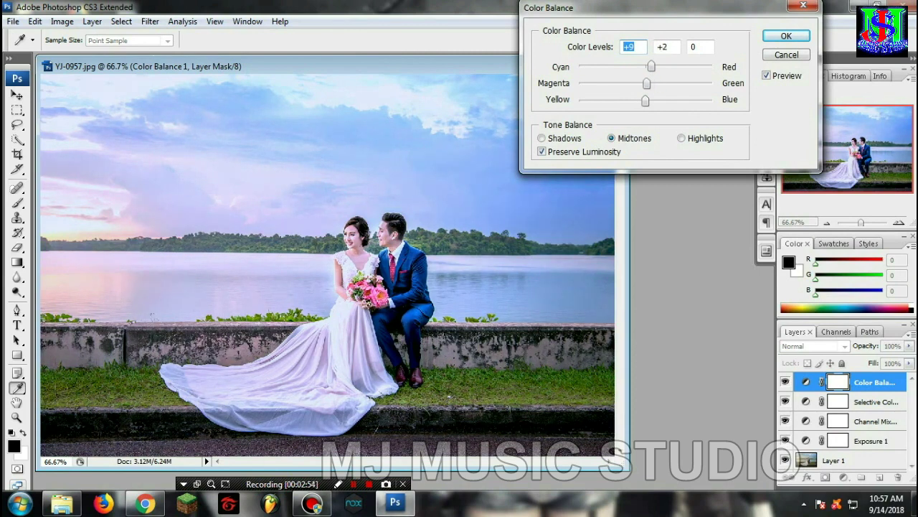
key(Tab)
key(Down)
key(Down)
key(Down)
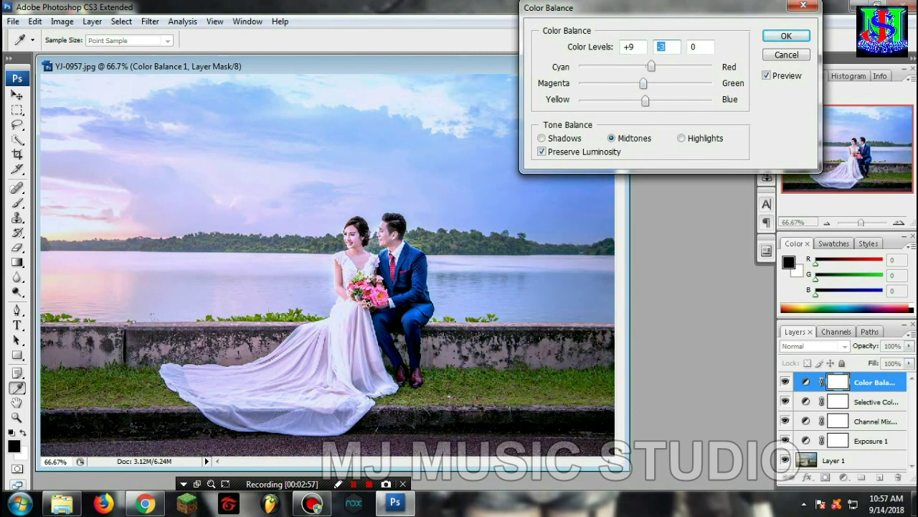
drag(645, 100, 662, 100)
key(Tab)
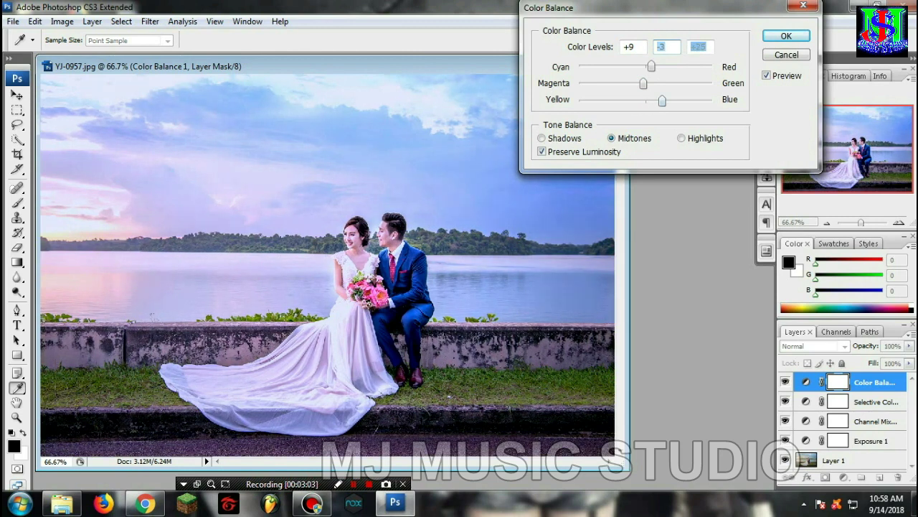
Set Shadows to -10/+17/-27 and Highlights to +11/+13/+19, then apply.
click(542, 138)
mouse_move(645, 66)
mouse_down()
mouse_move(655, 66)
mouse_move(639, 66)
mouse_move(643, 83)
mouse_move(656, 83)
mouse_move(631, 100)
mouse_up()
key(Tab)
key(Tab)
click(681, 138)
mouse_move(645, 66)
mouse_down()
mouse_move(657, 67)
mouse_move(640, 67)
mouse_move(653, 67)
mouse_move(636, 83)
mouse_move(655, 83)
mouse_move(658, 100)
mouse_up()
key(Tab)
key(Tab)
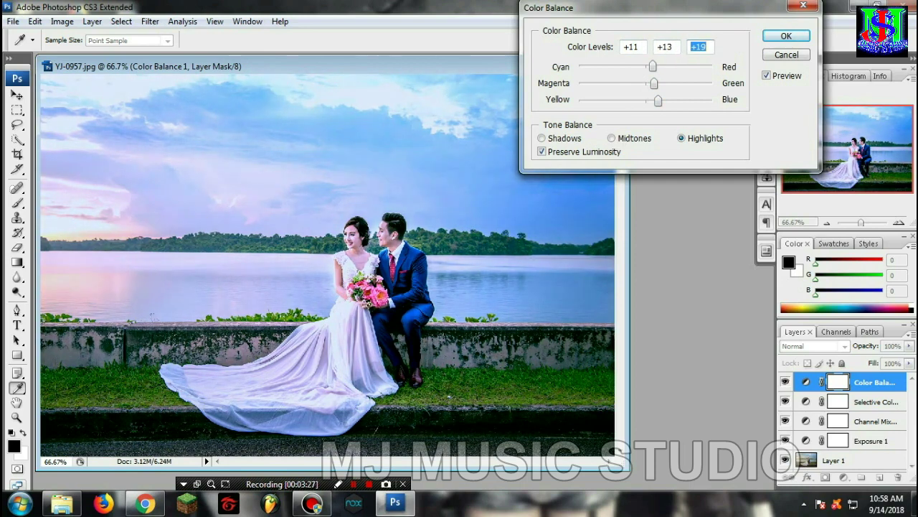
key(Return)
key(v)
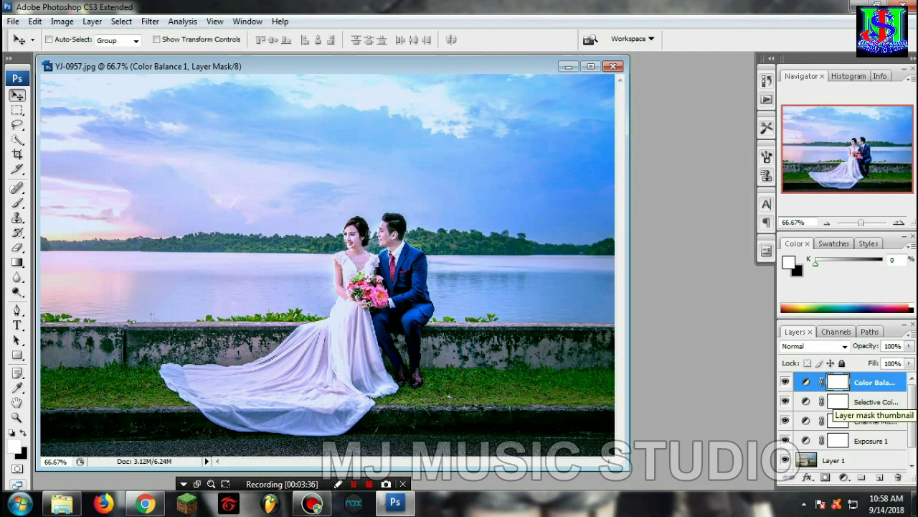
Add a Curves layer and pull the Red curve down with lowered top and lifted black endpoints.
click(843, 475)
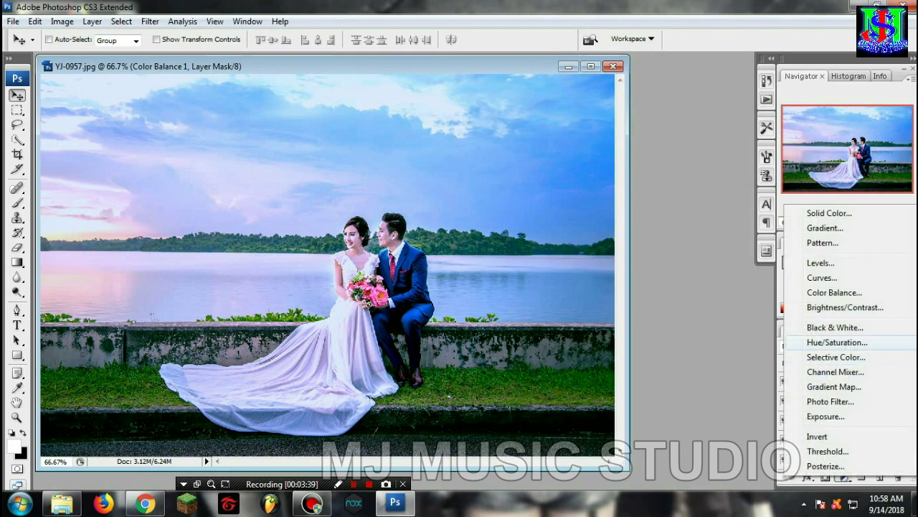
click(822, 277)
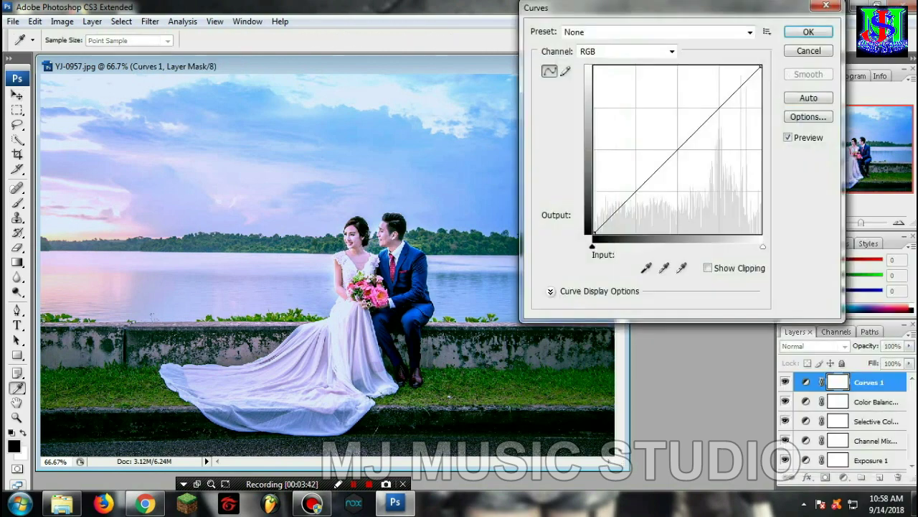
click(626, 51)
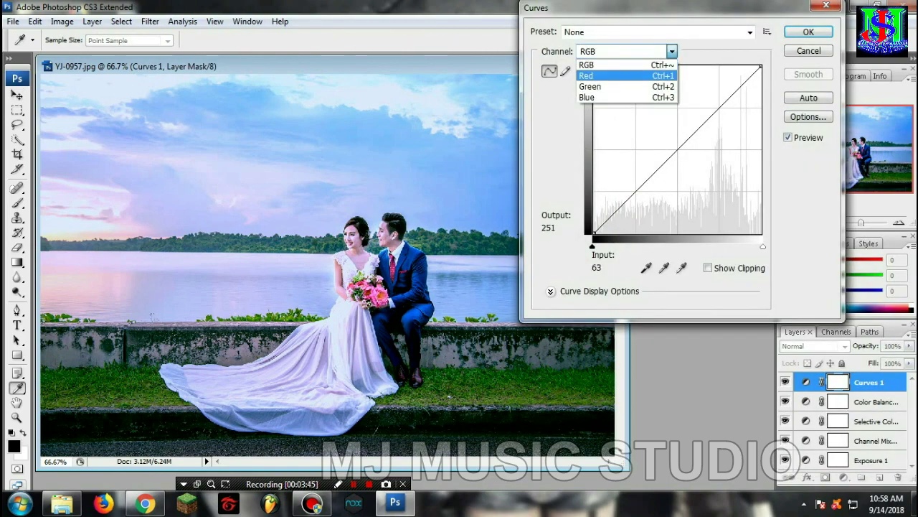
click(602, 73)
key(Down)
key(Down)
key(Down)
key(Down)
key(Down)
key(Down)
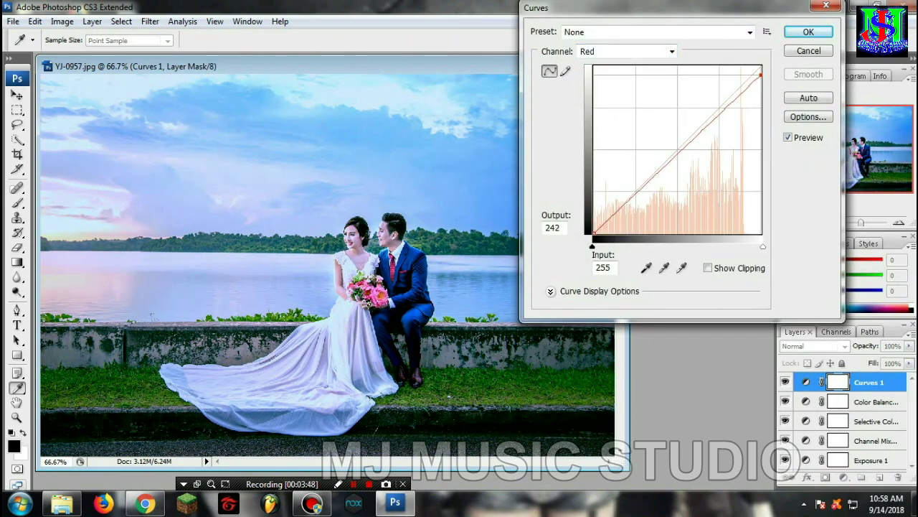
key(minus)
key(Up)
key(Up)
key(Up)
click(675, 161)
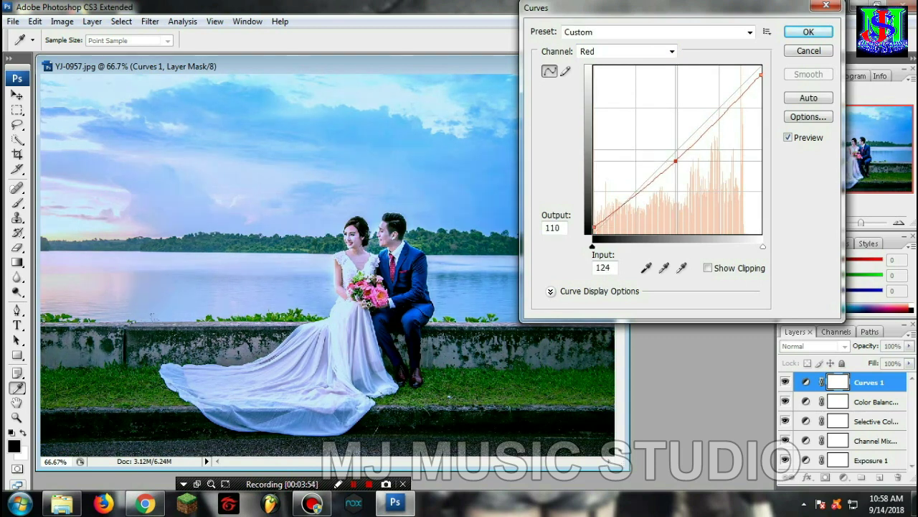
Lower the Green curve: white endpoint to 247, black lifted slightly, midpoint pulled down.
click(672, 51)
click(606, 88)
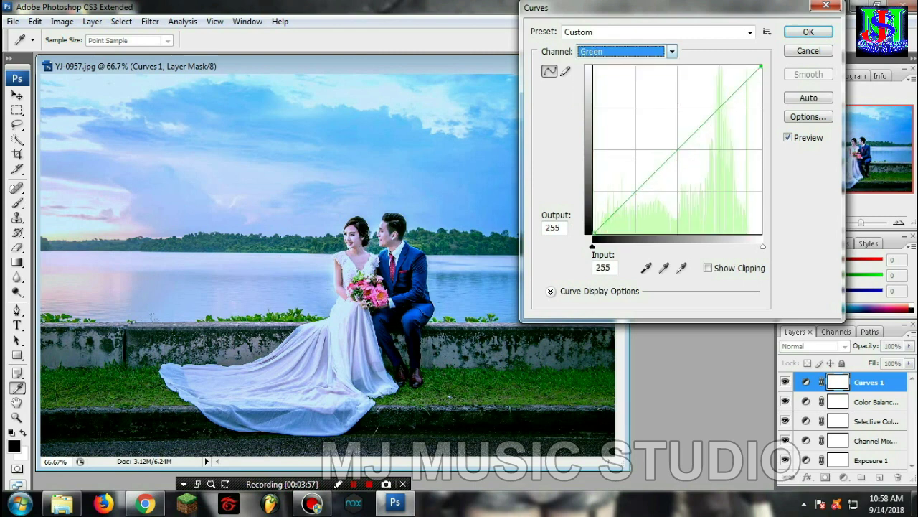
drag(760, 66, 760, 73)
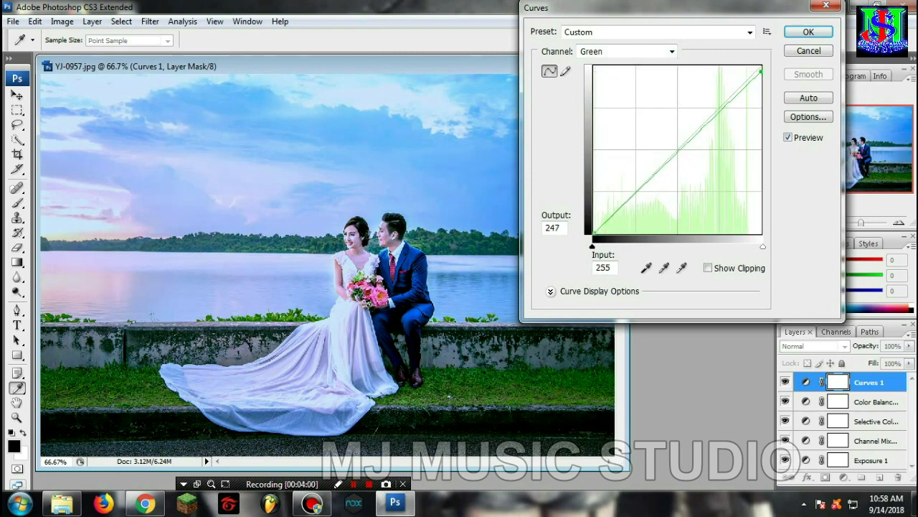
drag(593, 234, 595, 225)
drag(678, 148, 676, 155)
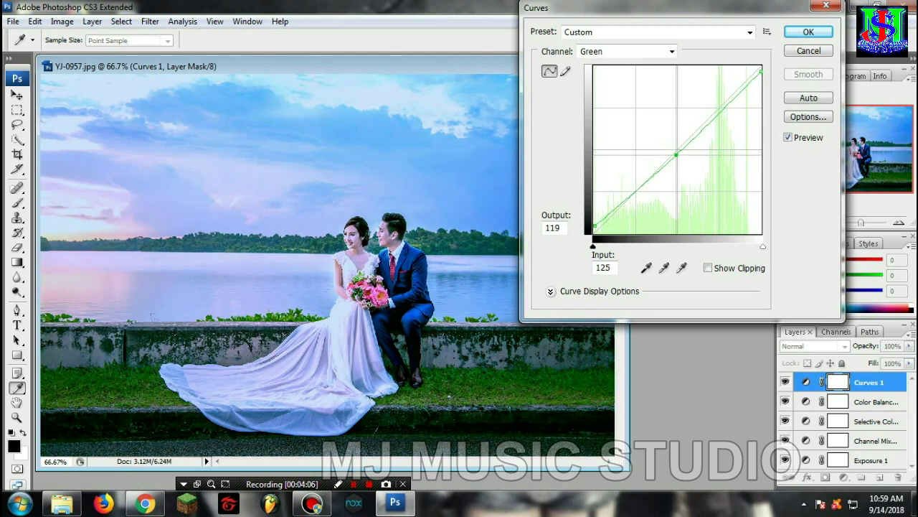
Shape the Blue curve with white point 234, black point 15 and a raised midpoint, then apply.
click(672, 51)
click(671, 51)
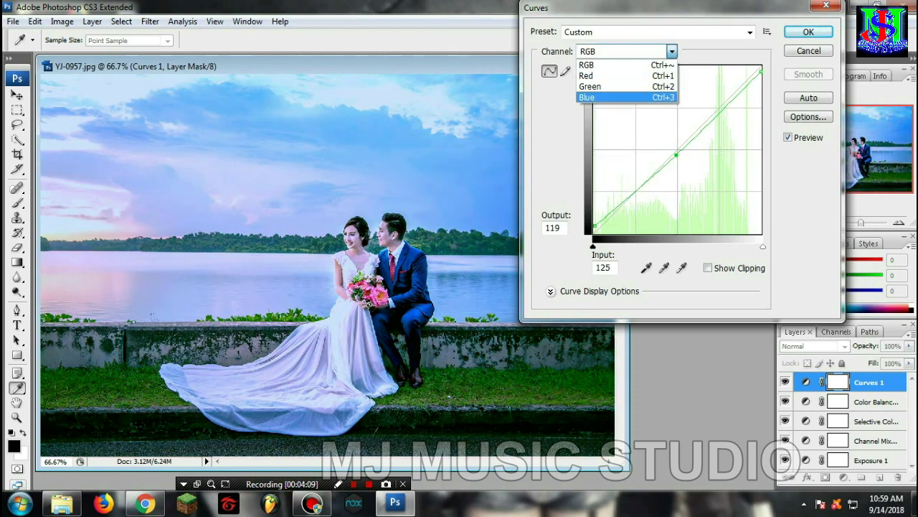
click(587, 97)
drag(761, 66, 748, 66)
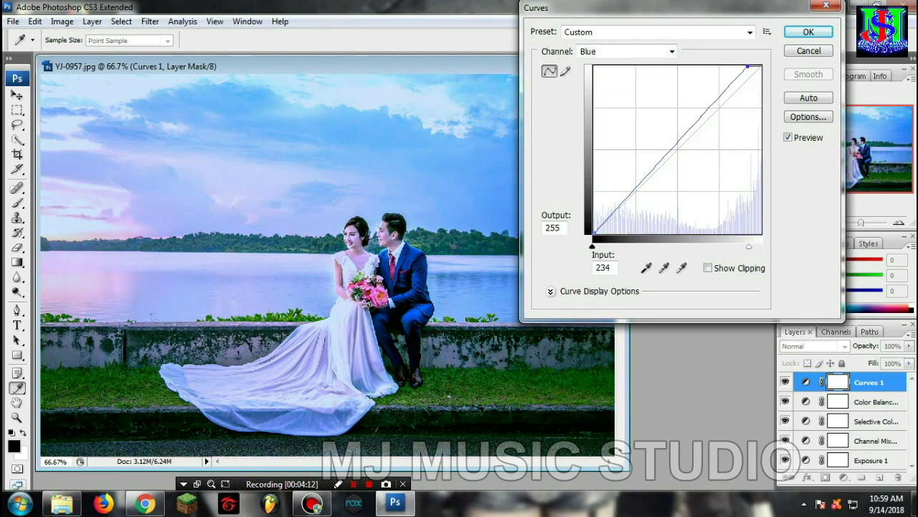
drag(594, 234, 594, 223)
drag(661, 153, 660, 149)
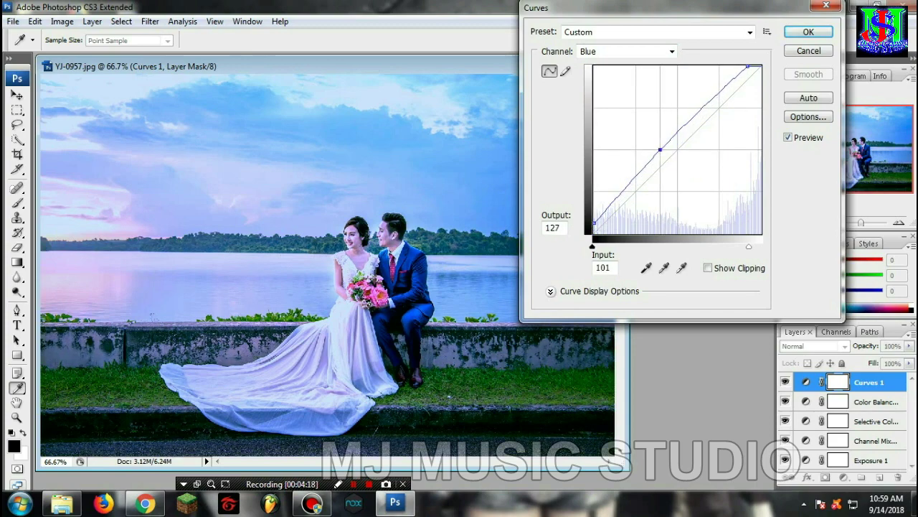
click(809, 31)
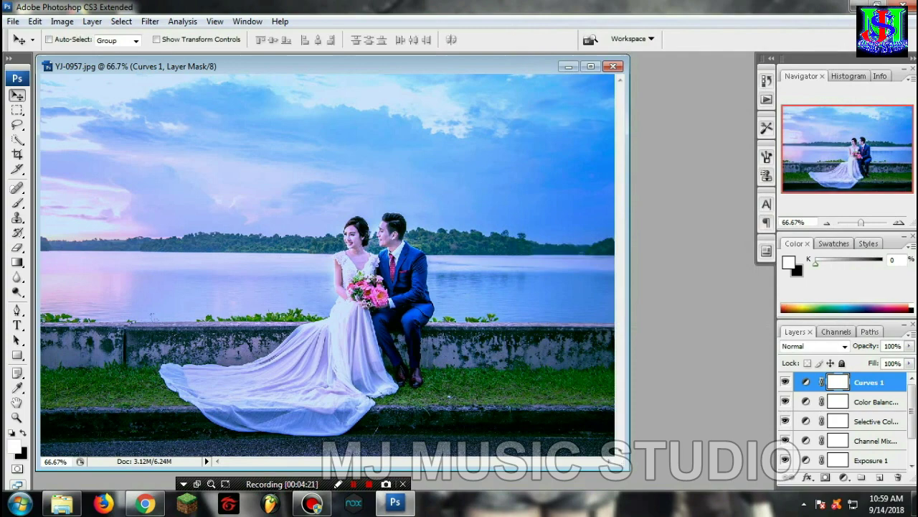
Add a Levels layer and set the Red channel to gamma 1.08 with white input 247.
click(844, 478)
click(821, 265)
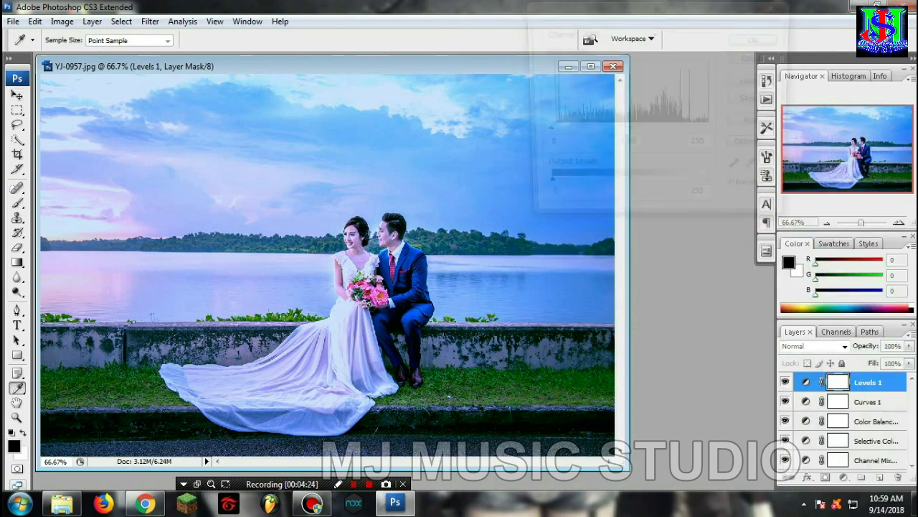
click(617, 32)
click(596, 56)
drag(627, 133, 624, 133)
key(Tab)
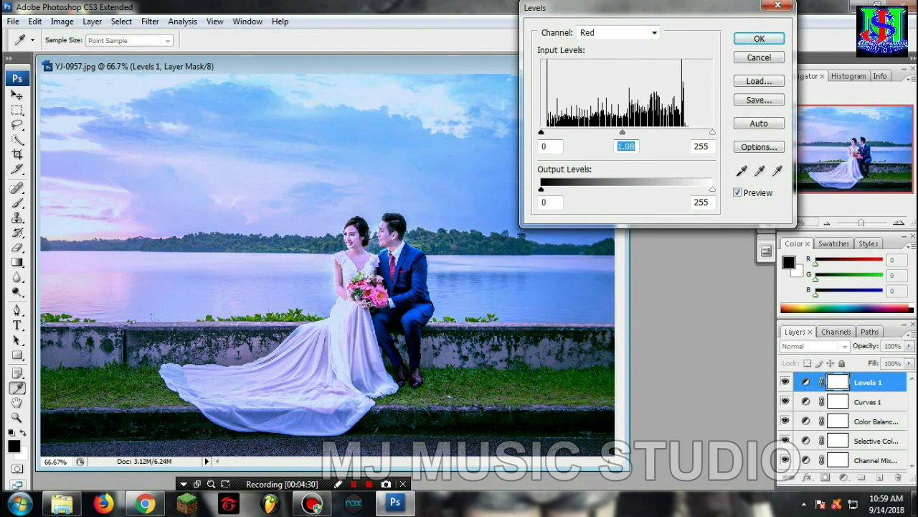
key(shift+Tab)
drag(712, 132, 707, 132)
Set Green levels to gamma 0.93, white input 236 and output white 241.
click(701, 146)
click(655, 32)
click(594, 69)
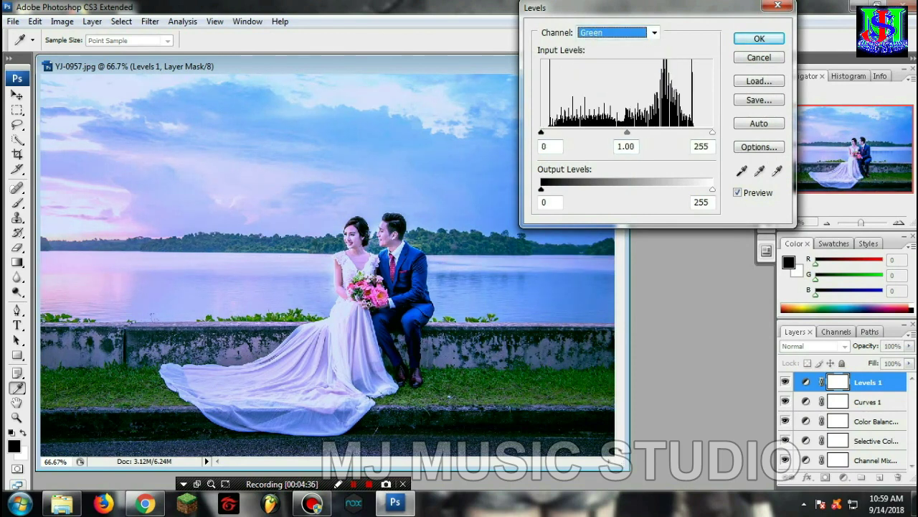
click(701, 146)
drag(621, 132, 631, 132)
key(shift+Tab)
key(shift+Tab)
key(Tab)
key(shift+Tab)
drag(712, 132, 699, 132)
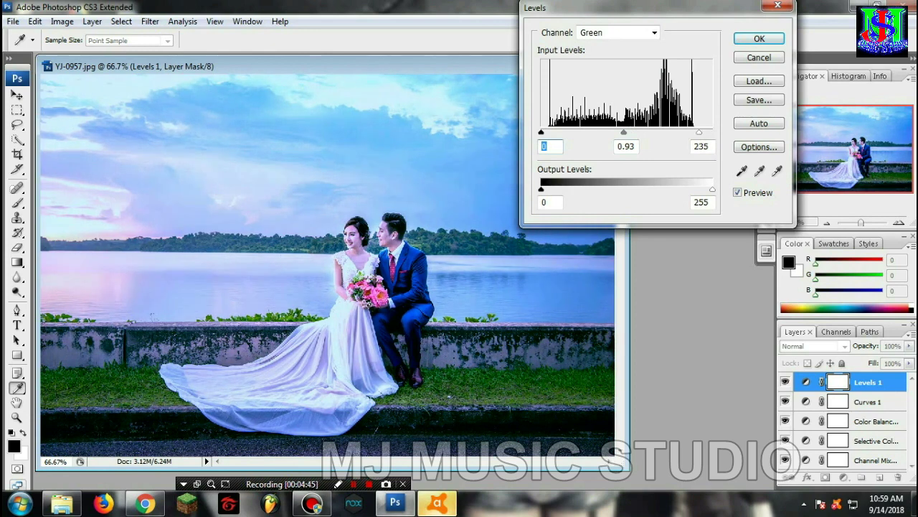
key(Tab)
key(Tab)
key(Up)
key(Tab)
key(Tab)
key(shift+Down)
key(Down)
key(Down)
key(Down)
key(shift+Tab)
Set Blue levels to input 14/1.27/243 with output 8–232, and apply.
key(alt+Down)
drag(627, 132, 612, 132)
drag(541, 132, 550, 132)
drag(713, 132, 704, 132)
drag(713, 189, 697, 189)
mouse_move(541, 188)
mouse_down()
mouse_move(556, 189)
mouse_move(546, 189)
mouse_up()
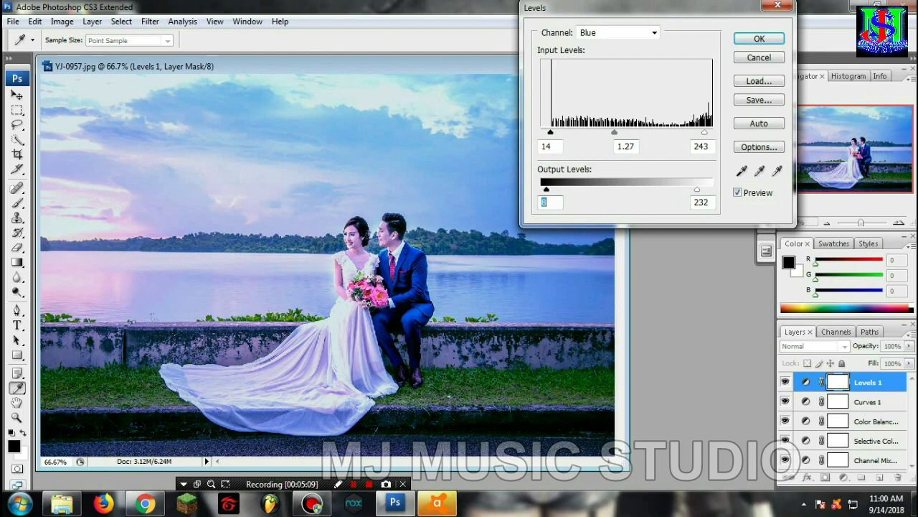
key(Return)
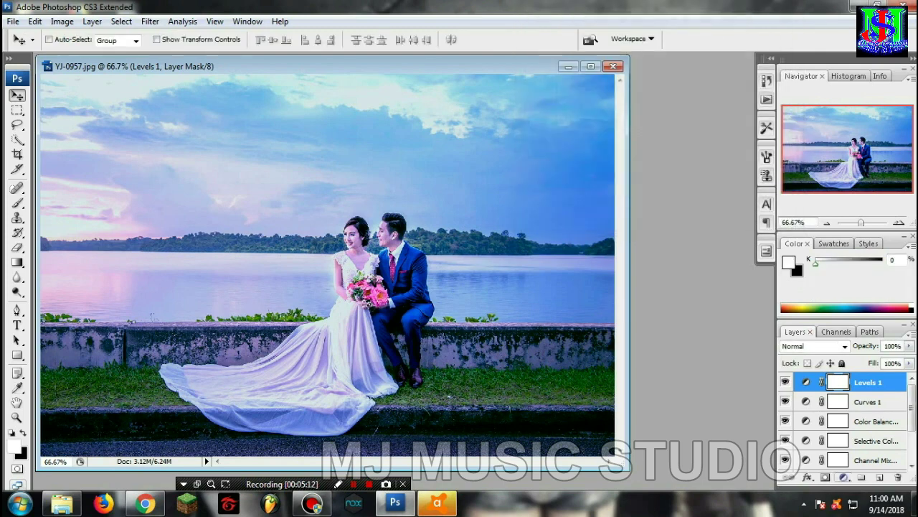
Add a Photo Filter adjustment layer with a custom teal colour at 51% density.
click(843, 477)
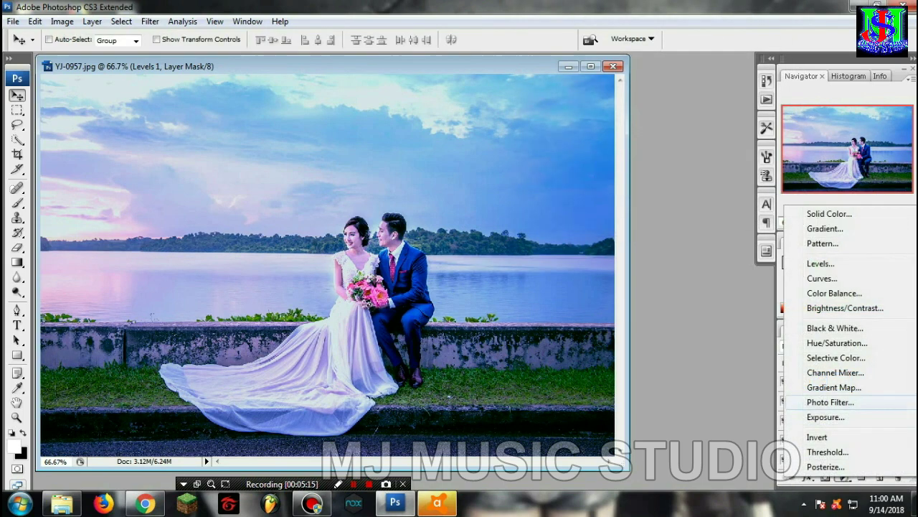
click(830, 402)
click(588, 71)
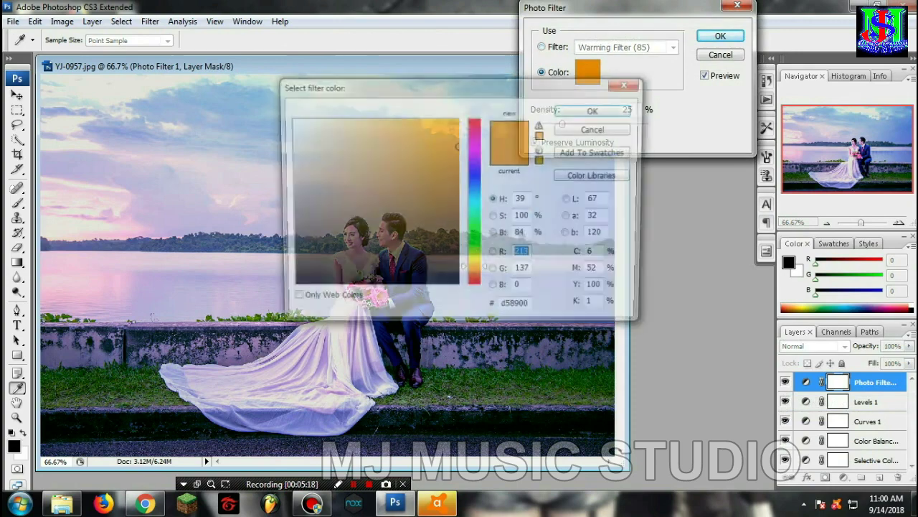
drag(323, 85, 534, 25)
drag(688, 211, 688, 142)
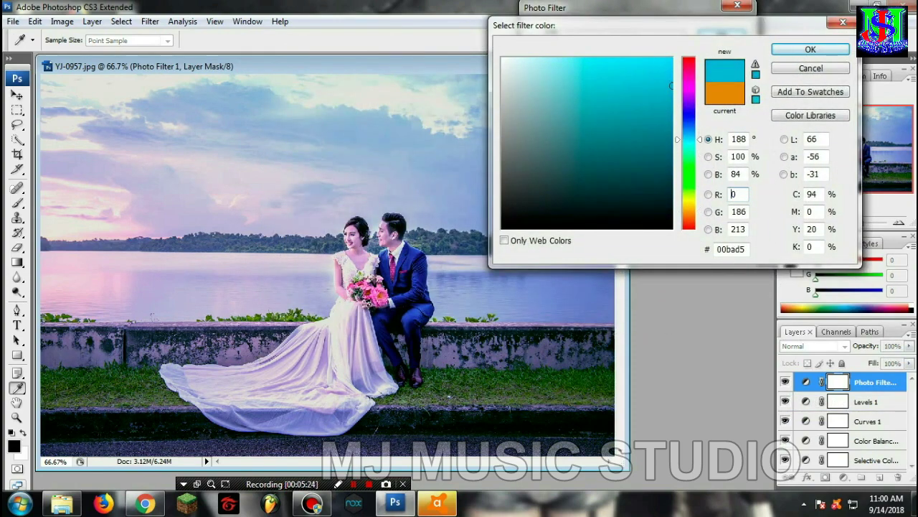
click(636, 95)
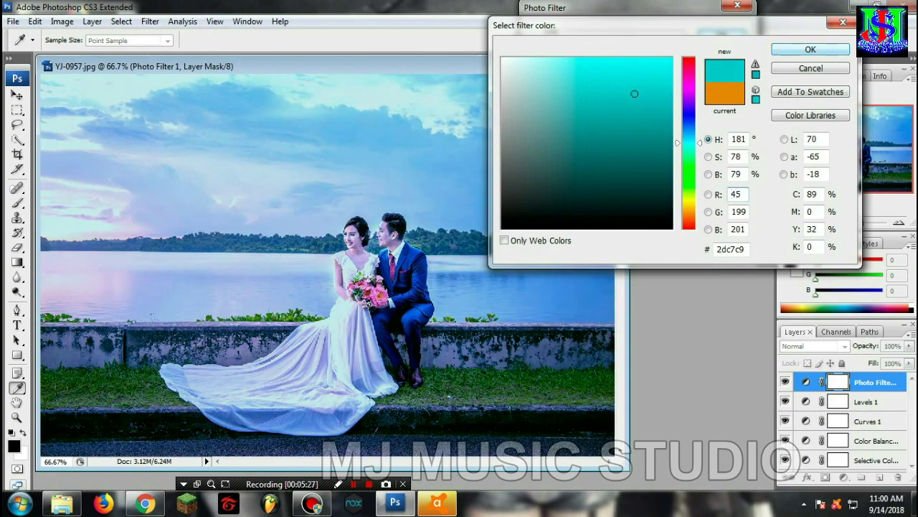
click(810, 49)
mouse_move(563, 124)
mouse_down()
mouse_move(607, 123)
mouse_move(592, 124)
mouse_move(608, 158)
mouse_up()
Change the filter to a darker teal (#27696a) at 69% density and apply it.
click(588, 71)
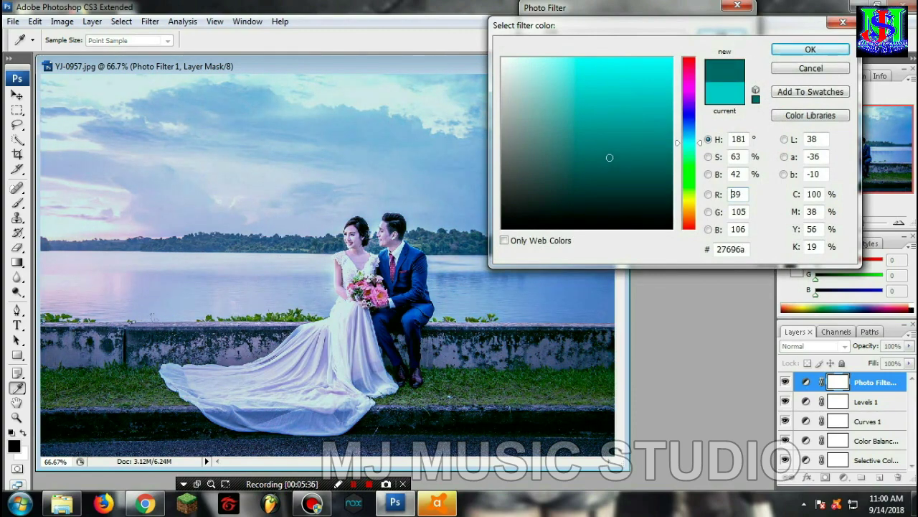
click(810, 49)
drag(591, 123, 614, 123)
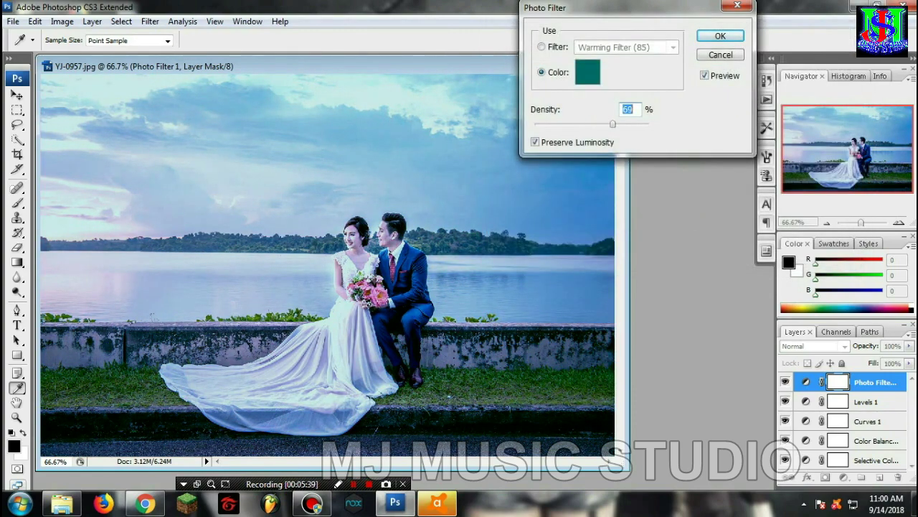
key(Down)
key(Return)
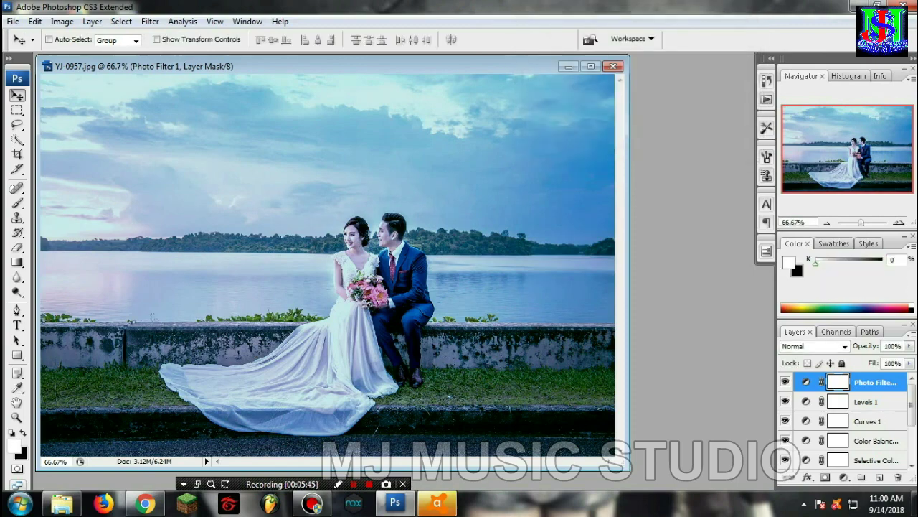
click(844, 477)
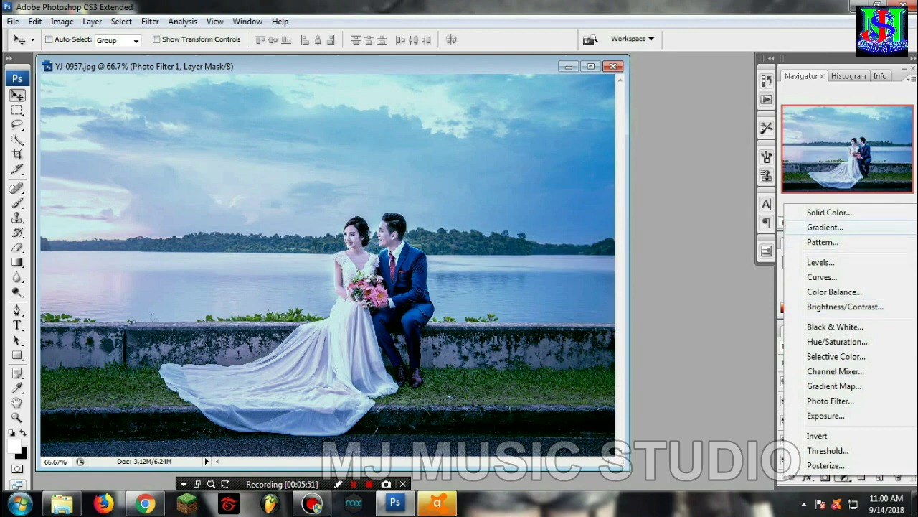
Add a Solid Color fill layer in a teal colour.
click(829, 212)
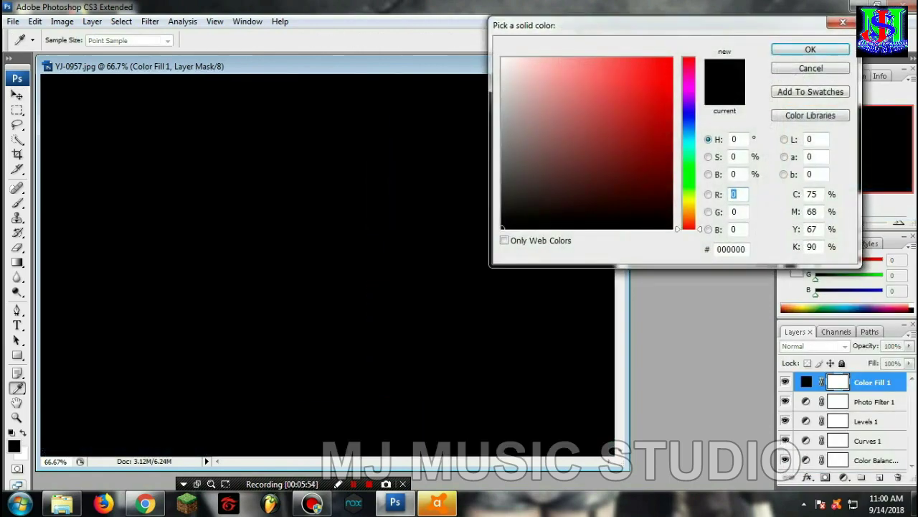
click(689, 139)
click(653, 112)
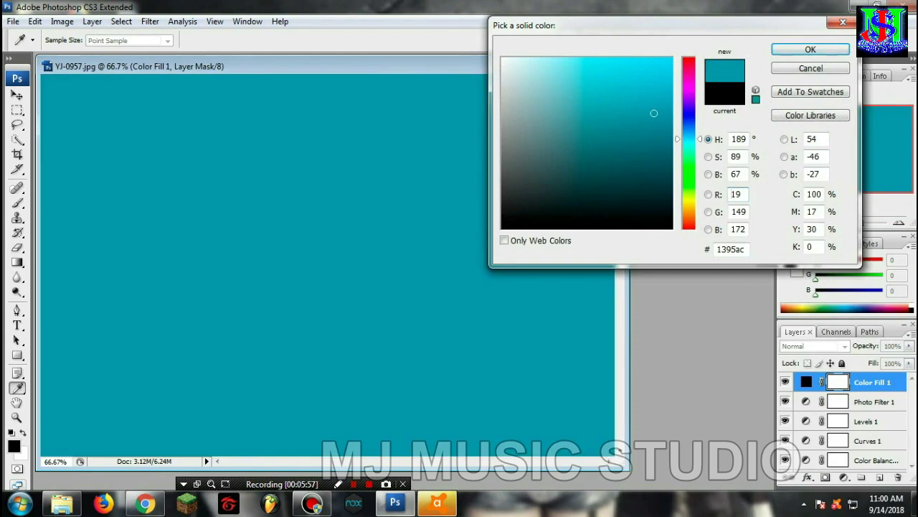
click(810, 50)
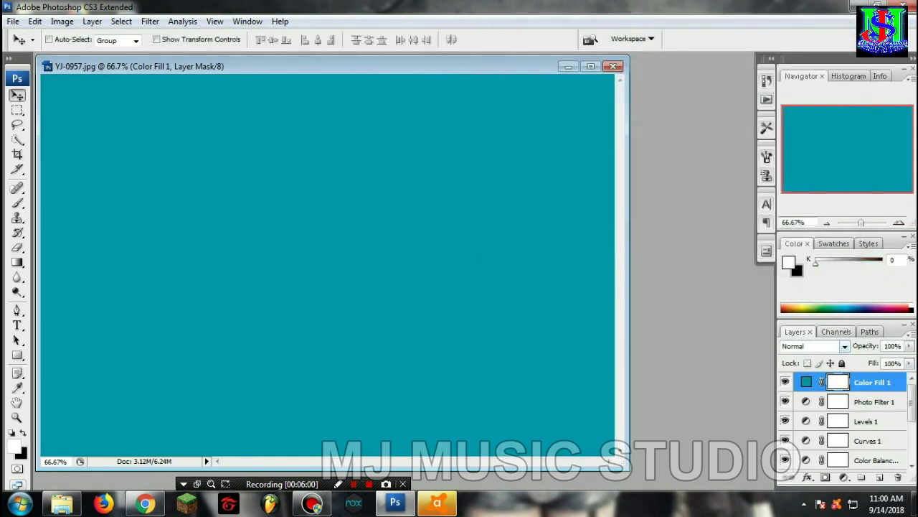
Try several blend modes, then set the teal fill to Overlay at 17% opacity.
click(815, 346)
click(818, 65)
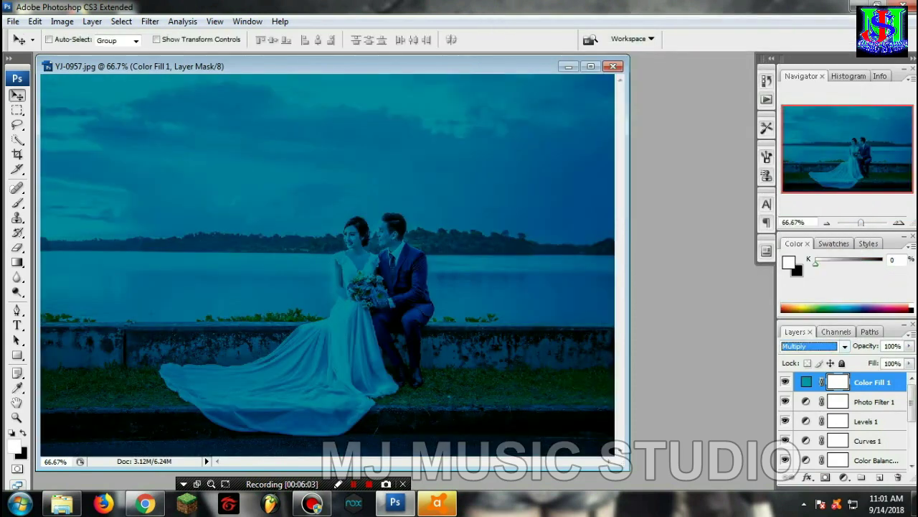
click(814, 346)
click(806, 191)
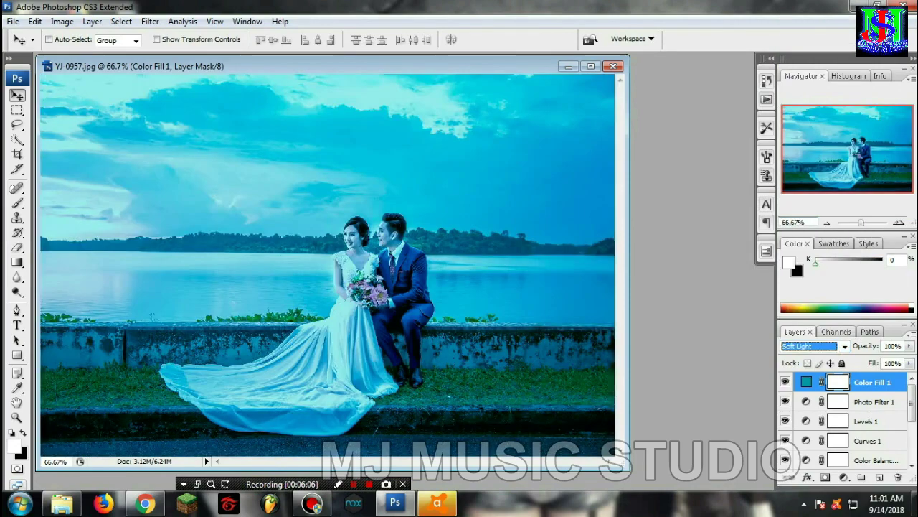
click(815, 346)
click(818, 136)
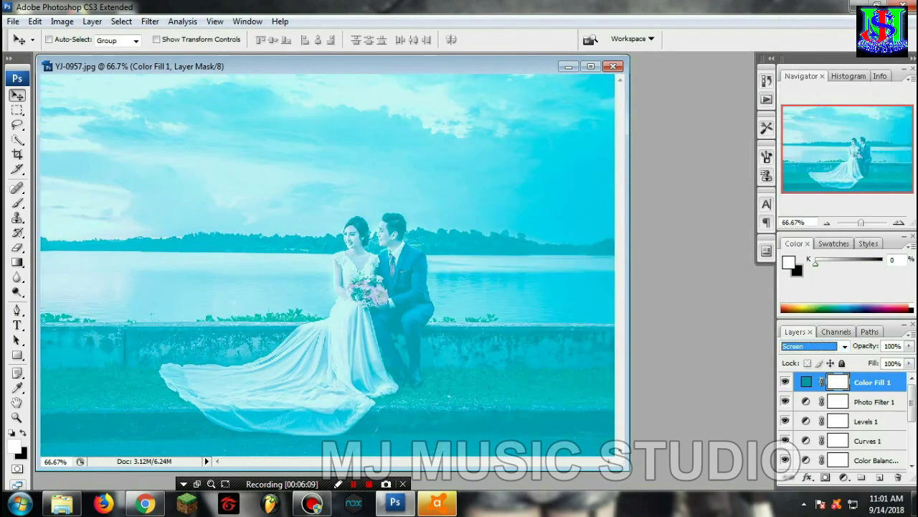
click(844, 346)
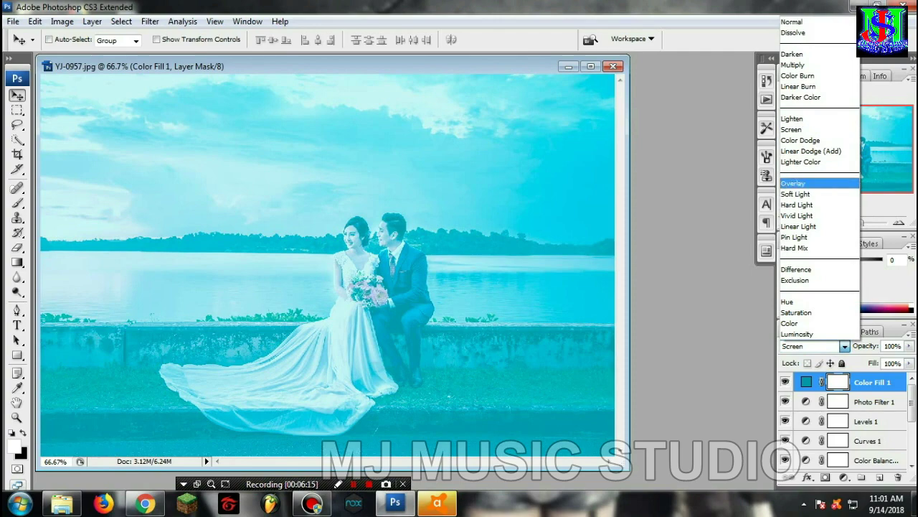
click(793, 182)
click(909, 346)
drag(909, 359, 852, 358)
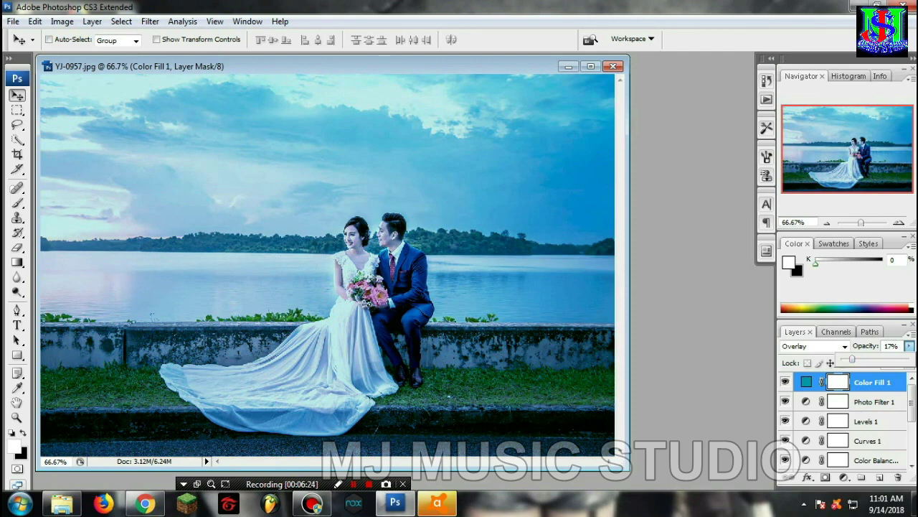
scroll(840, 423, down, 3)
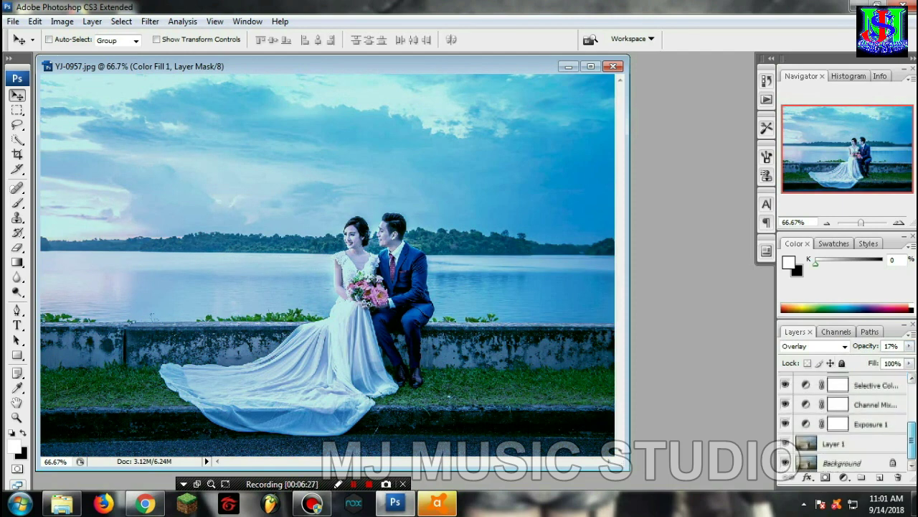
Group the grading layers into Group 1 and toggle layer visibility to compare.
shift+click(835, 443)
key(ctrl+g)
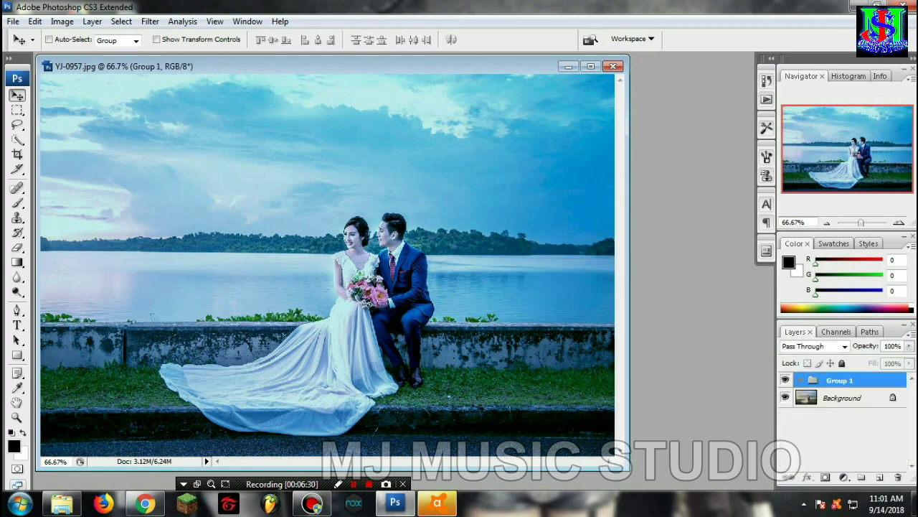
click(785, 379)
click(785, 380)
click(802, 379)
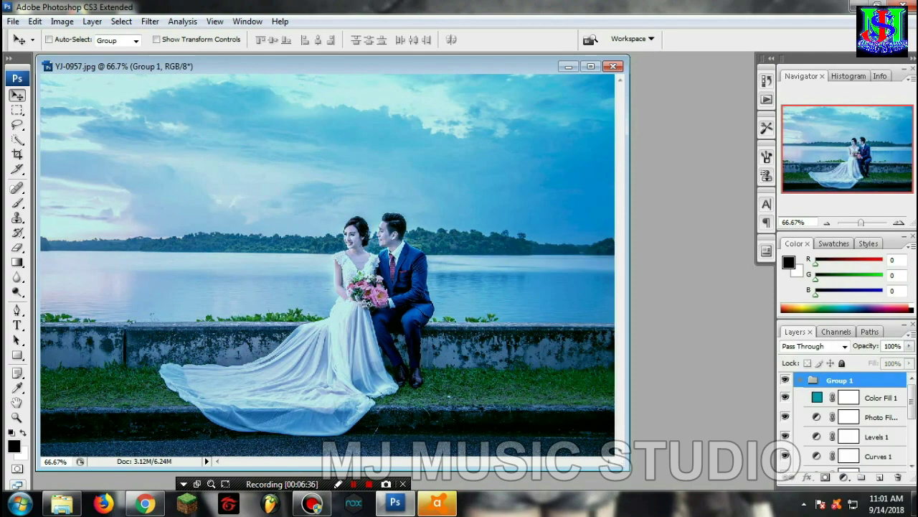
click(786, 397)
click(785, 416)
click(786, 416)
Add an Exposure adjustment layer above Color Fill 1.
click(848, 397)
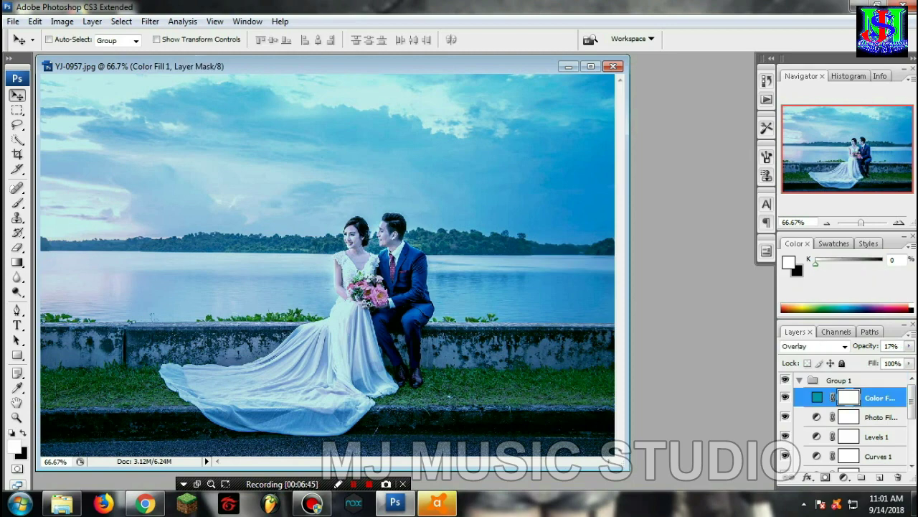
click(845, 477)
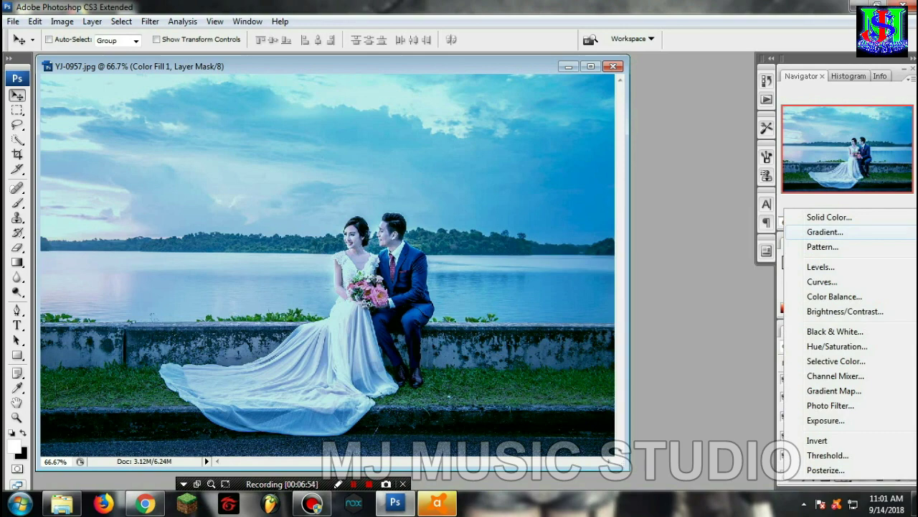
click(825, 420)
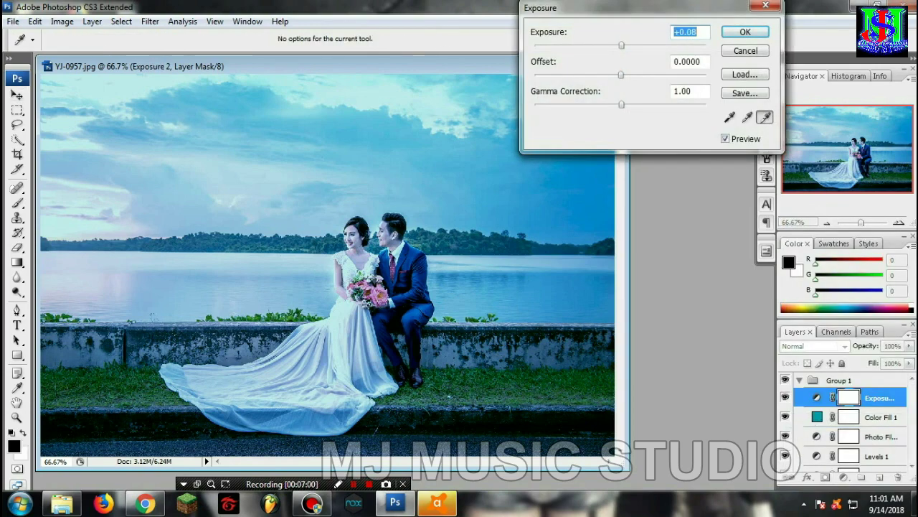
Set Exposure to -0.44 with a slight negative offset (-0.0059) and apply it.
key(shift+Down)
key(shift+Down)
key(shift+Down)
key(Down)
key(Down)
key(Down)
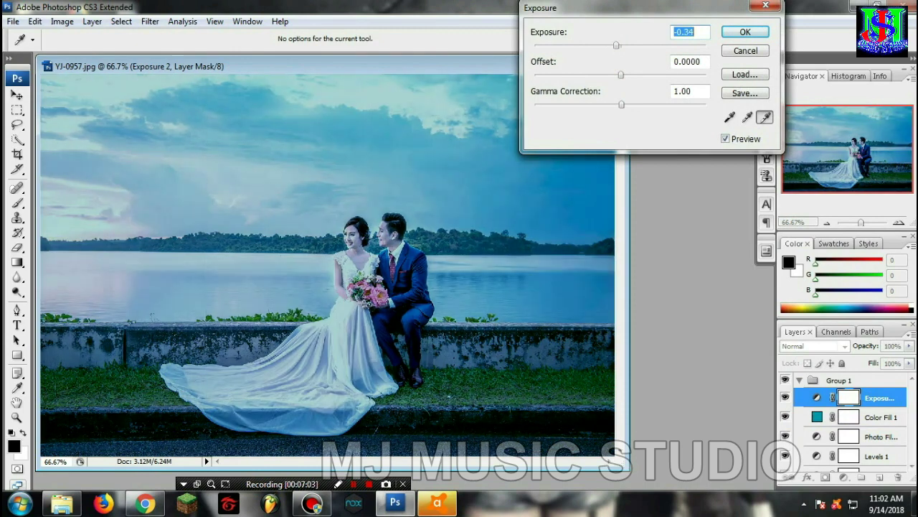
key(shift+Down)
drag(621, 75, 620, 74)
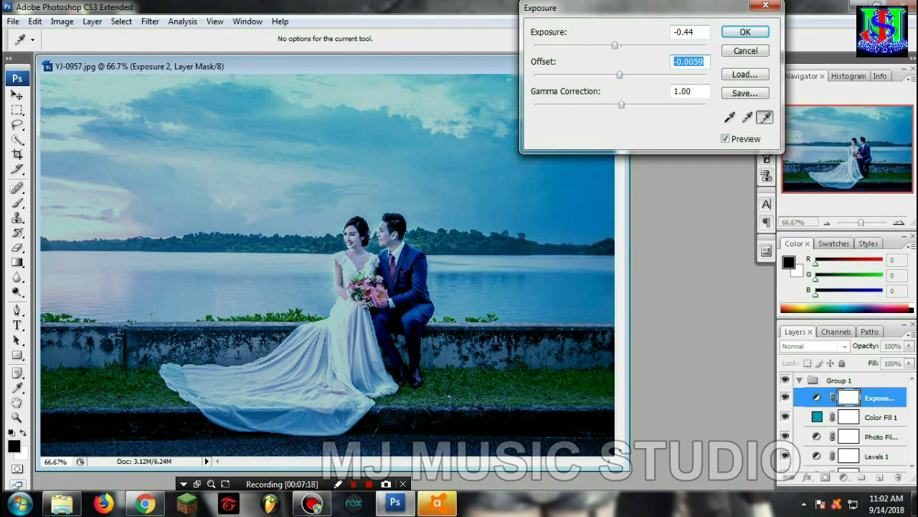
key(Return)
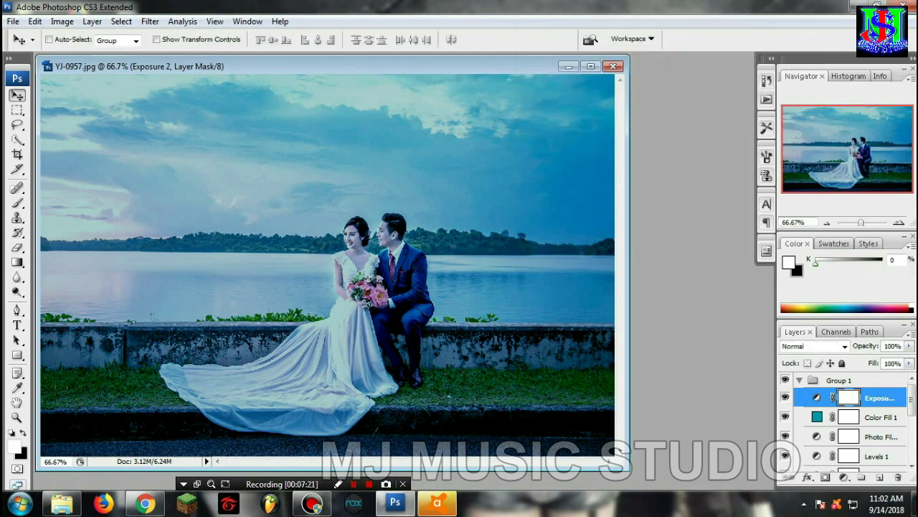
Compare Group 1 on and off, then add an empty Layer 2 inside the group.
click(800, 380)
click(839, 381)
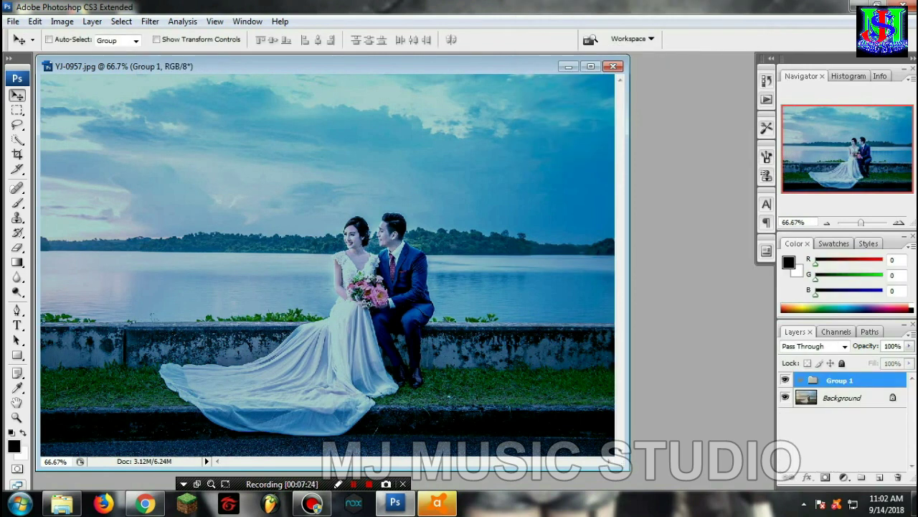
click(785, 380)
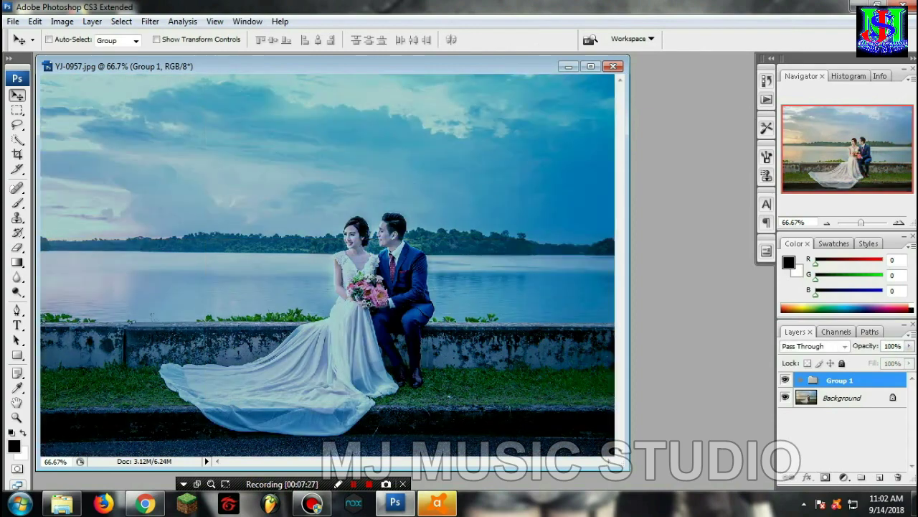
click(785, 379)
click(800, 380)
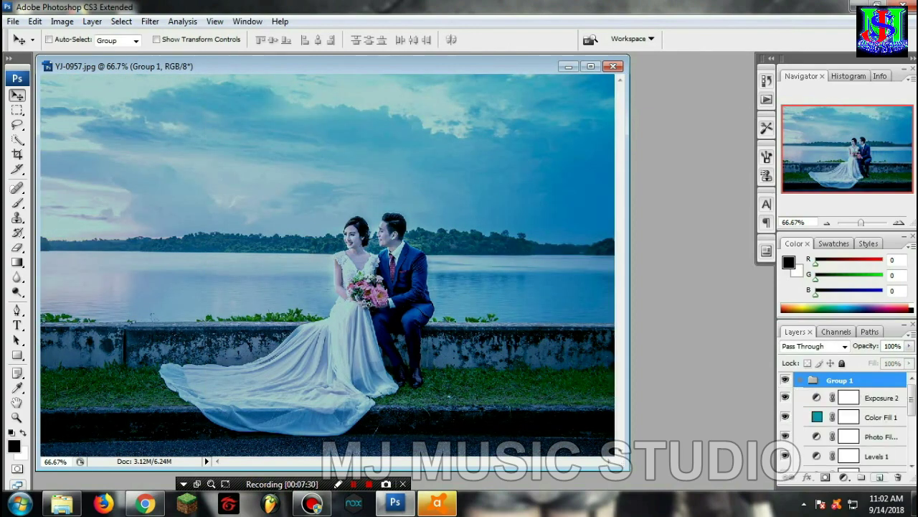
click(880, 477)
click(18, 110)
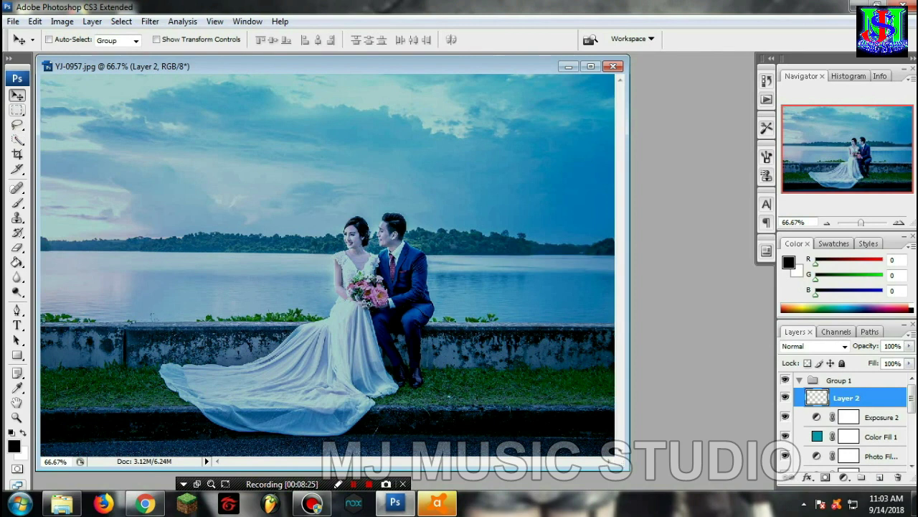
Select the photo area, invert it, and fill the top and bottom bands with black.
drag(41, 105, 455, 410)
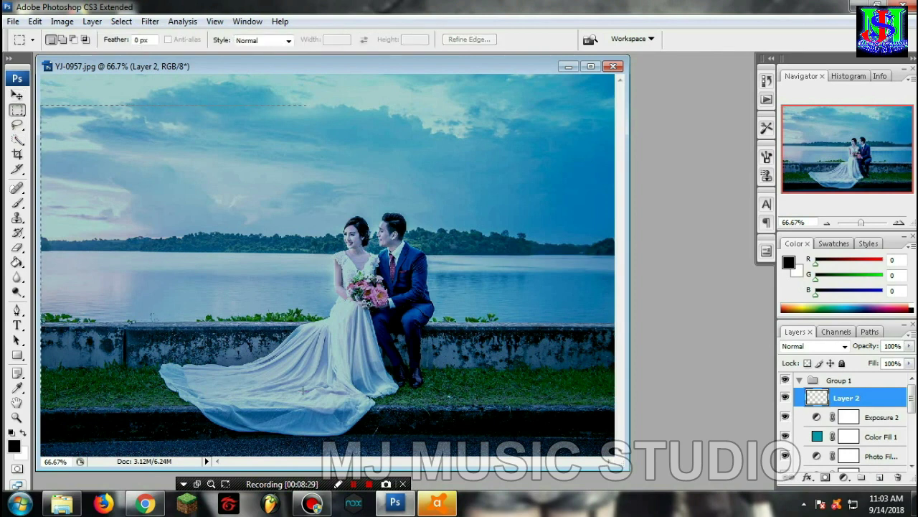
drag(455, 410, 614, 417)
key(ctrl+shift+i)
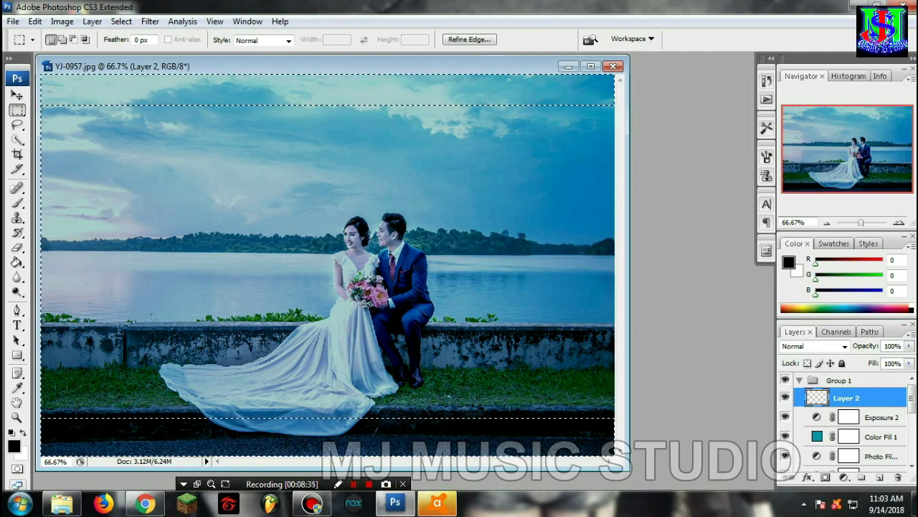
click(17, 262)
click(323, 90)
click(322, 438)
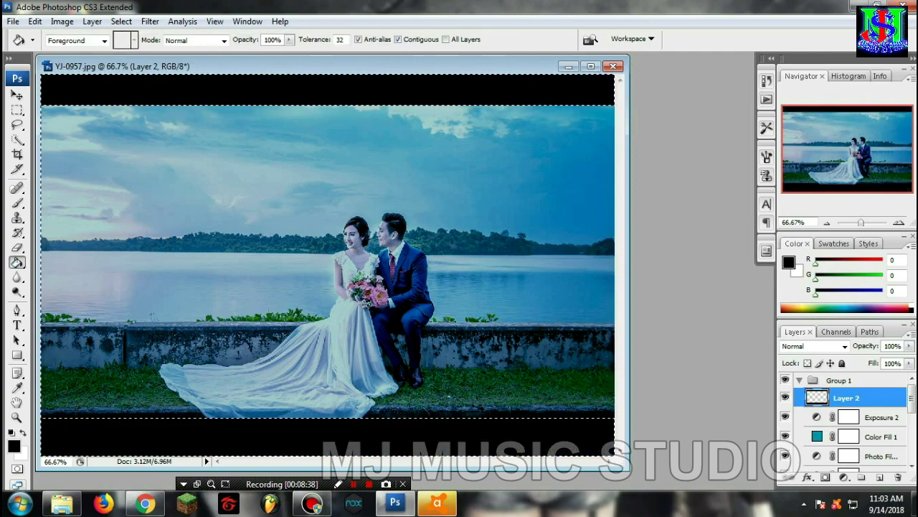
Set Layer 2 to Multiply at 67% opacity and clear the selection.
click(814, 346)
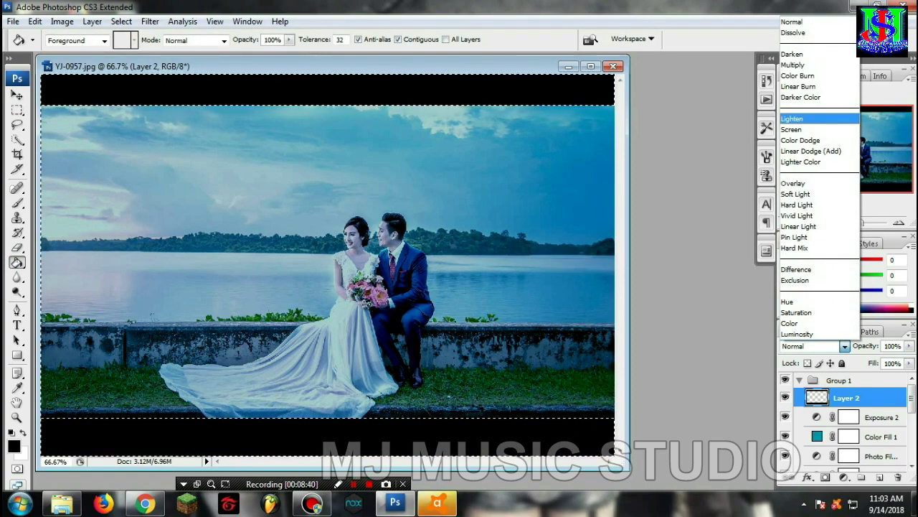
click(793, 65)
key(ctrl+d)
click(909, 346)
drag(906, 359, 887, 358)
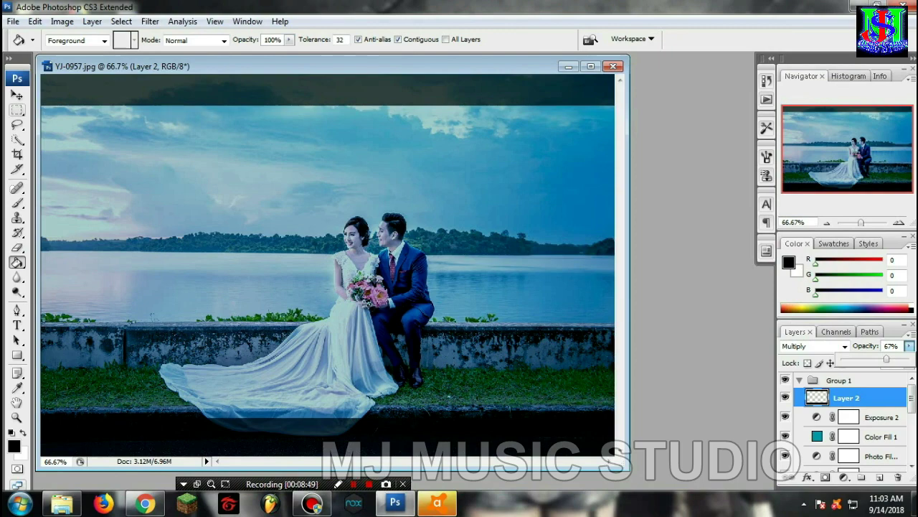
click(17, 95)
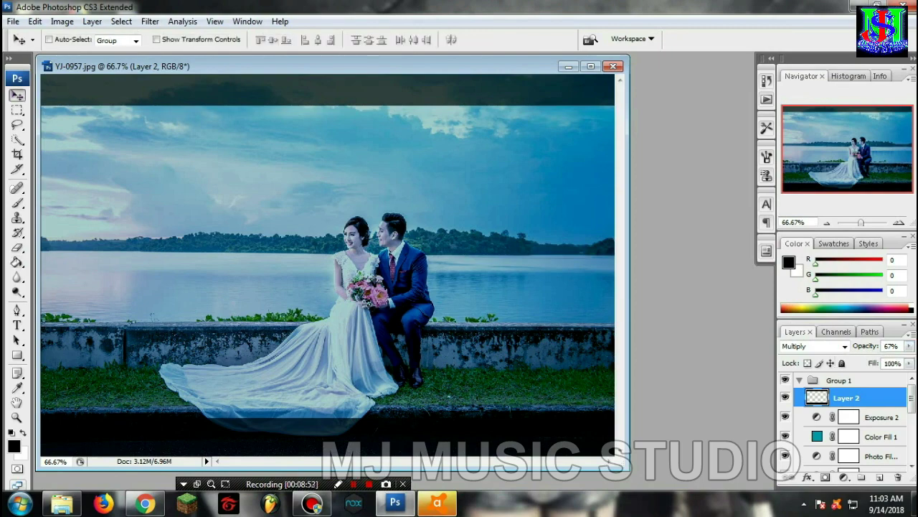
Toggle Group 1 and the Photo Filter layer to compare the grade with the original.
click(799, 380)
click(785, 380)
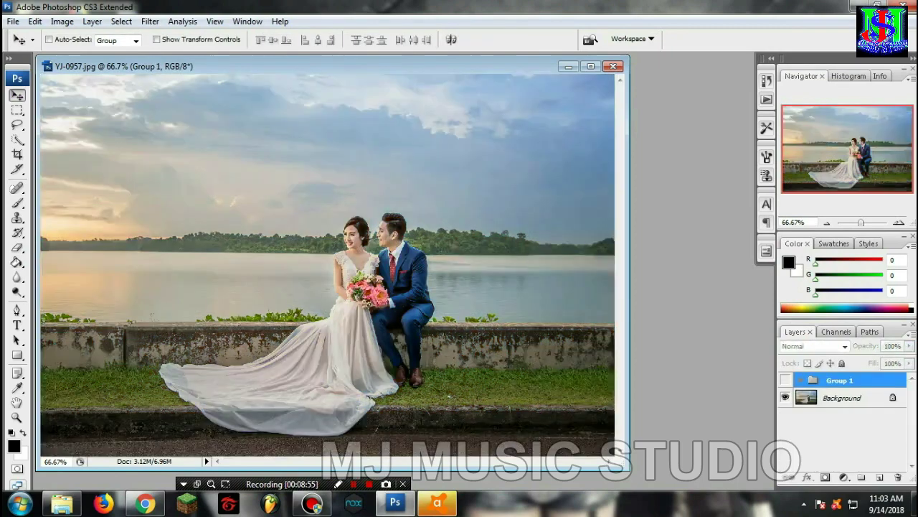
click(785, 380)
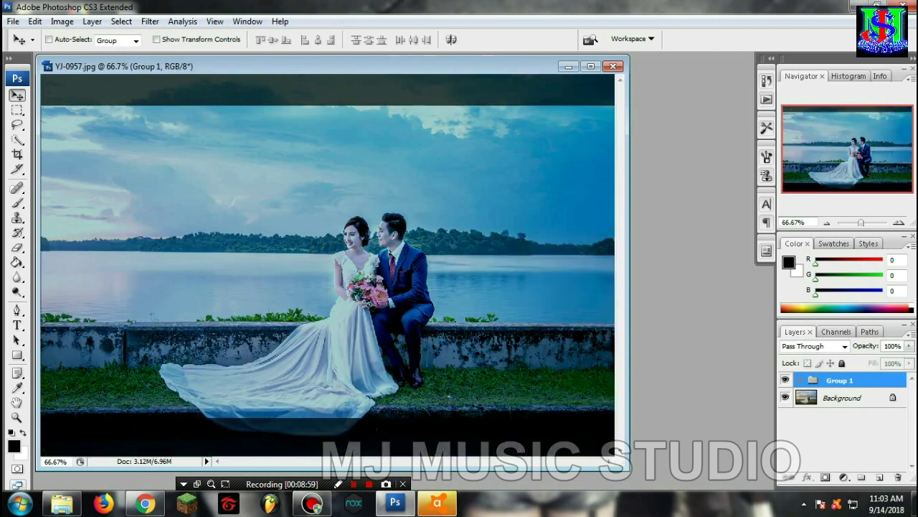
click(803, 381)
scroll(847, 424, down, 3)
click(785, 425)
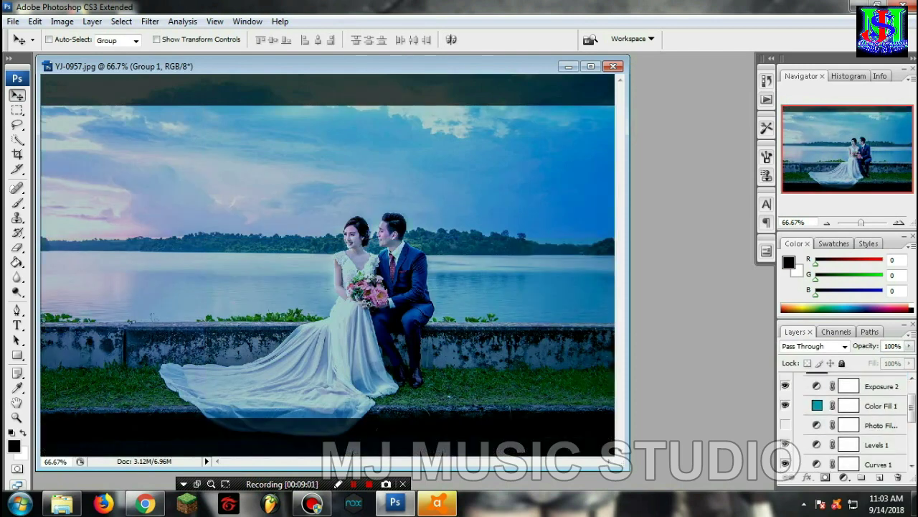
click(785, 425)
scroll(786, 412, down, 1)
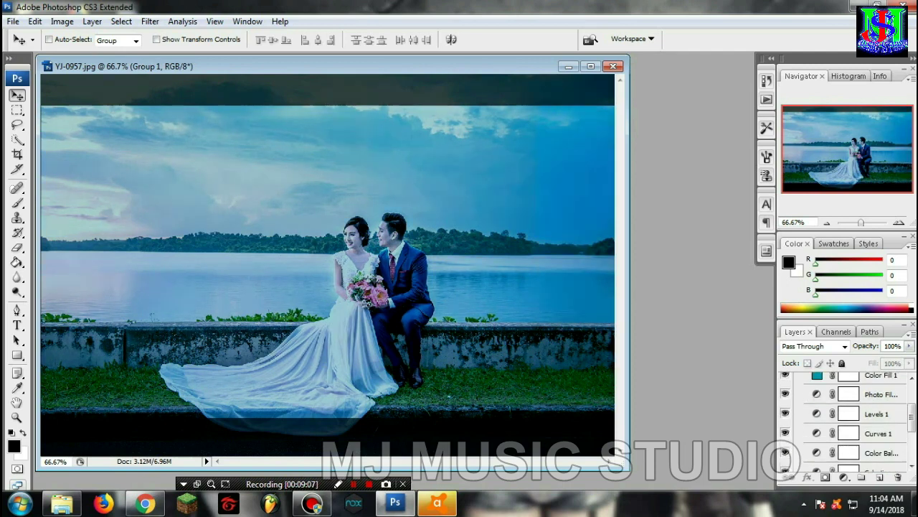
Turn Curves 1 off after comparing it and trying 54% opacity.
click(785, 433)
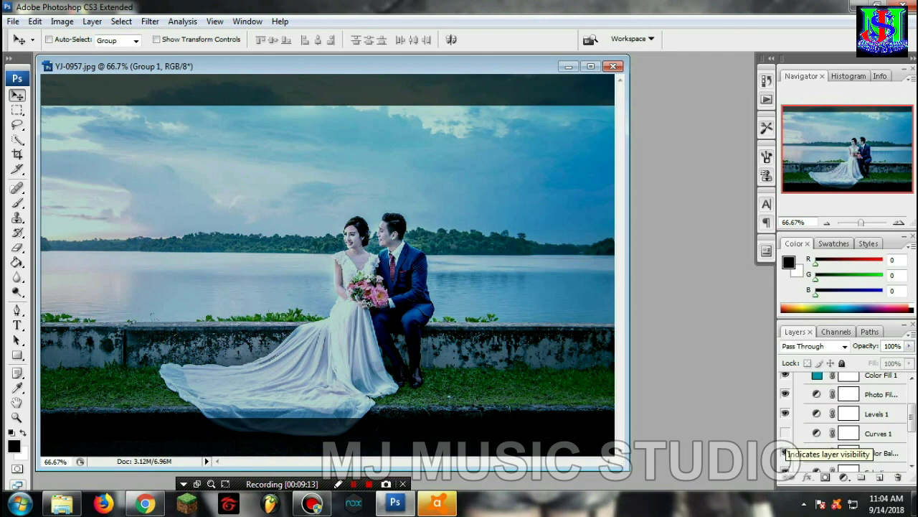
click(785, 433)
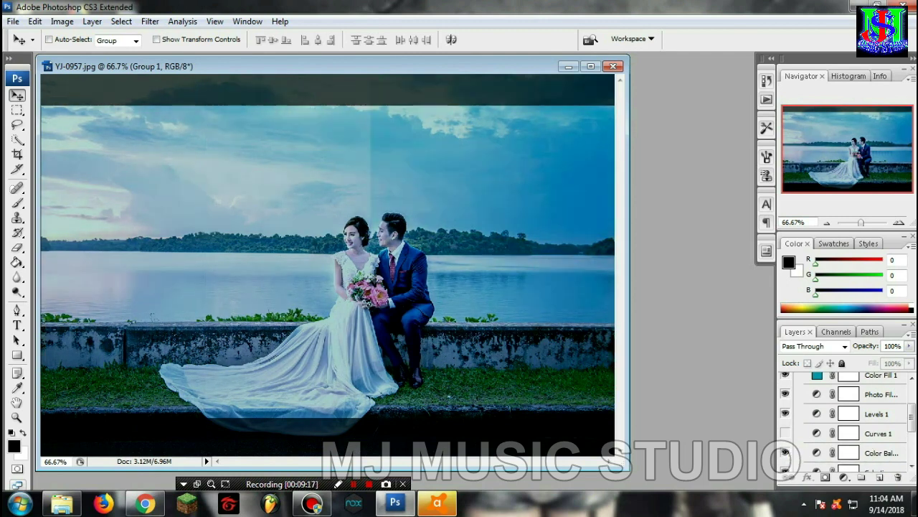
click(785, 433)
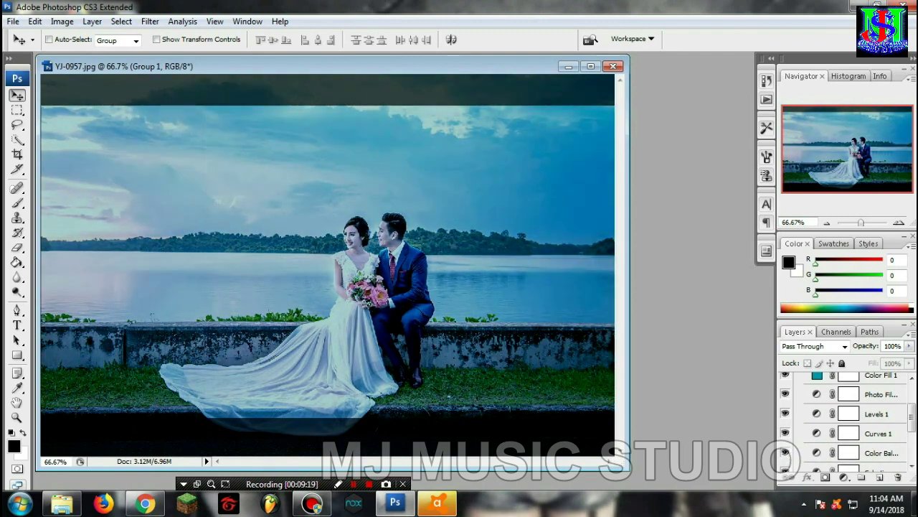
click(880, 433)
click(909, 346)
drag(902, 359, 871, 359)
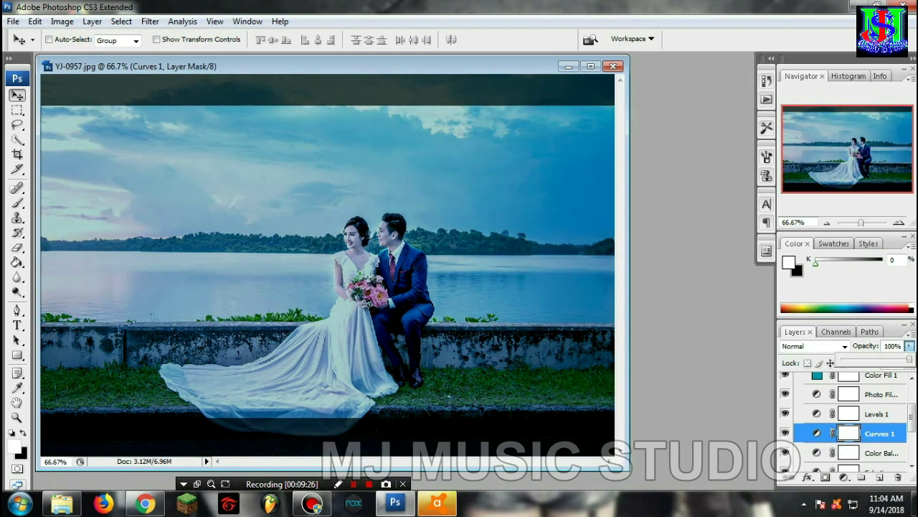
click(785, 433)
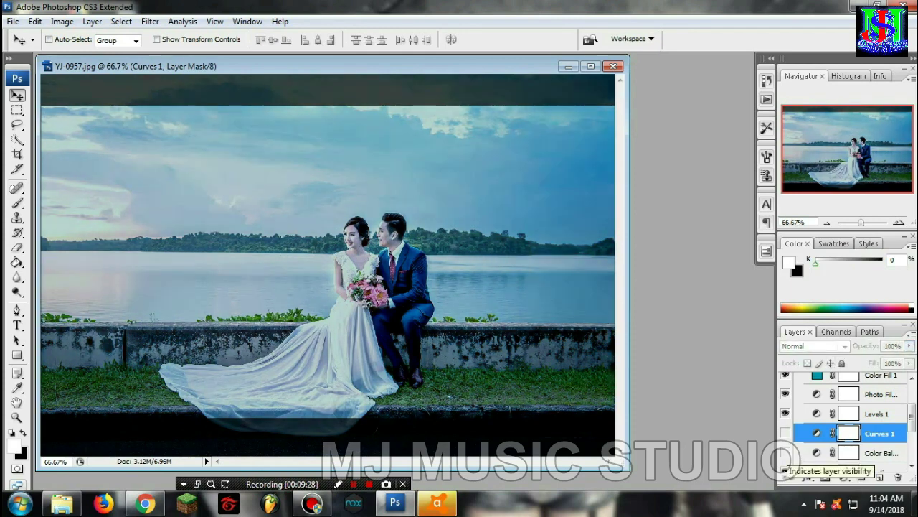
Toggle the Selective Color, Channel Mixer and Levels 1 adjustments to compare their effect.
scroll(785, 460, down, 2)
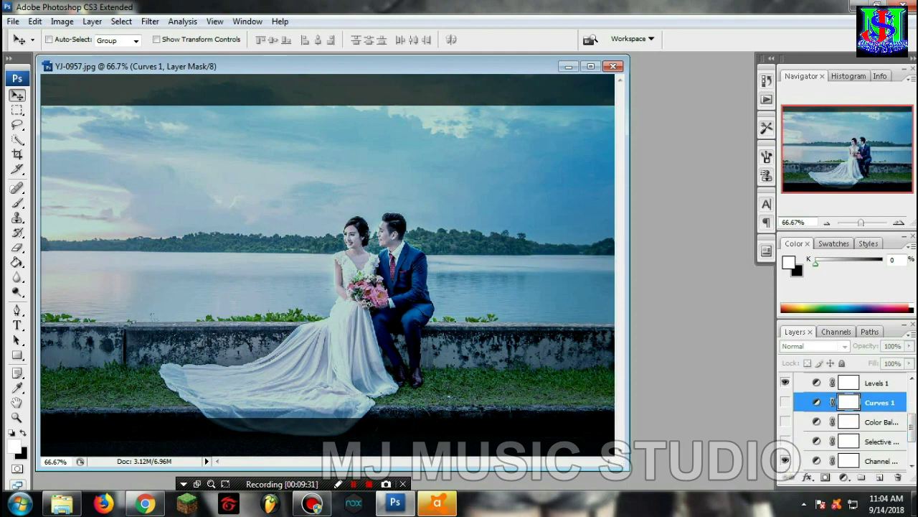
click(785, 442)
click(785, 460)
scroll(785, 460, up, 1)
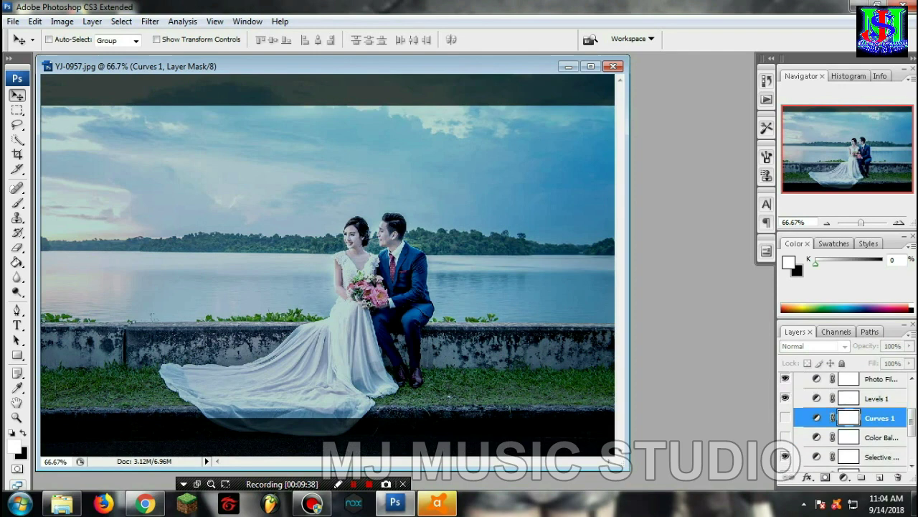
scroll(785, 460, up, 1)
click(785, 413)
click(785, 413)
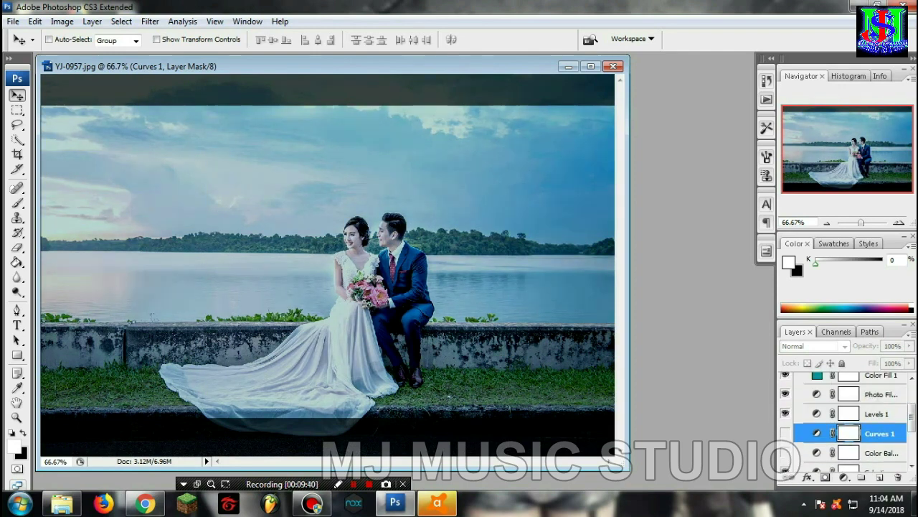
scroll(785, 413, up, 1)
Lower Color Fill 1 to 8% opacity and switch Exposure 2 off.
click(785, 405)
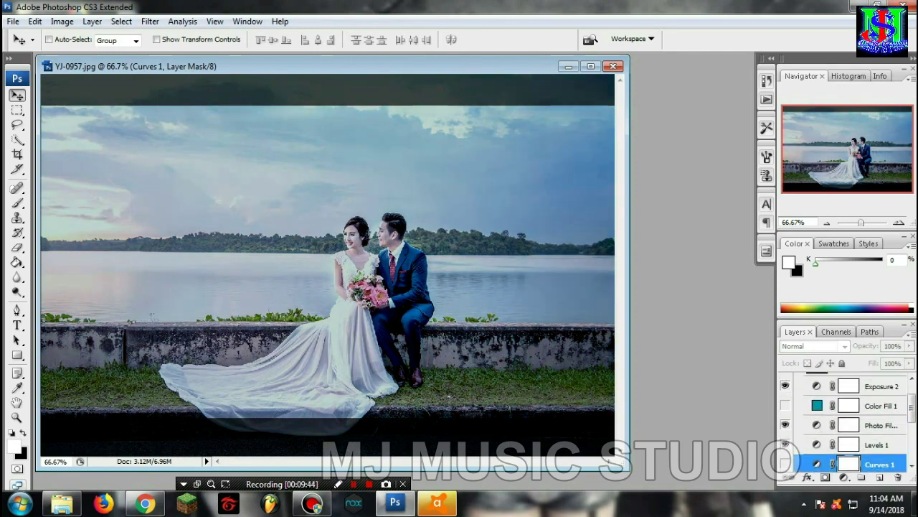
click(785, 405)
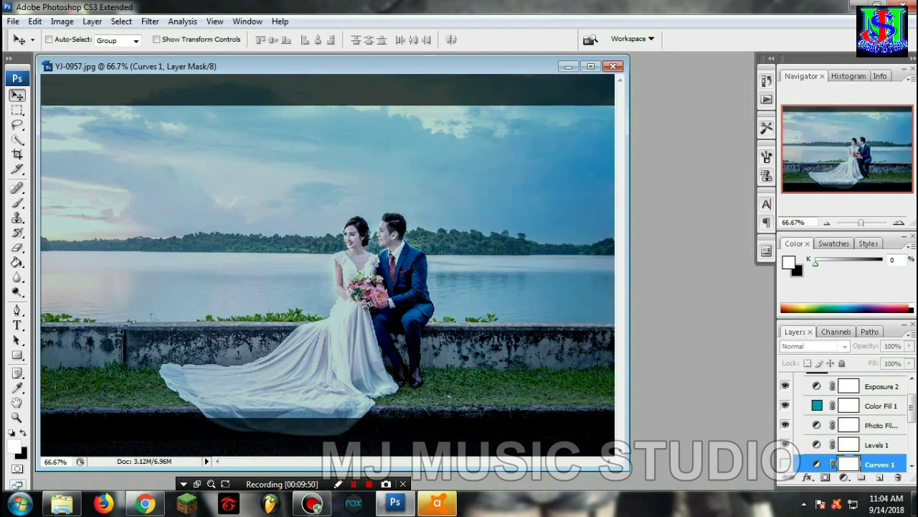
click(879, 405)
click(909, 346)
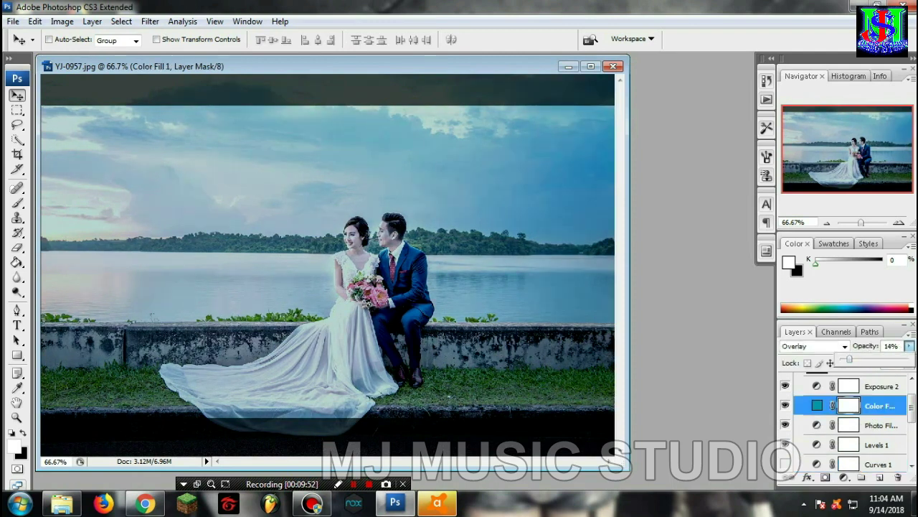
drag(849, 359, 846, 358)
click(786, 401)
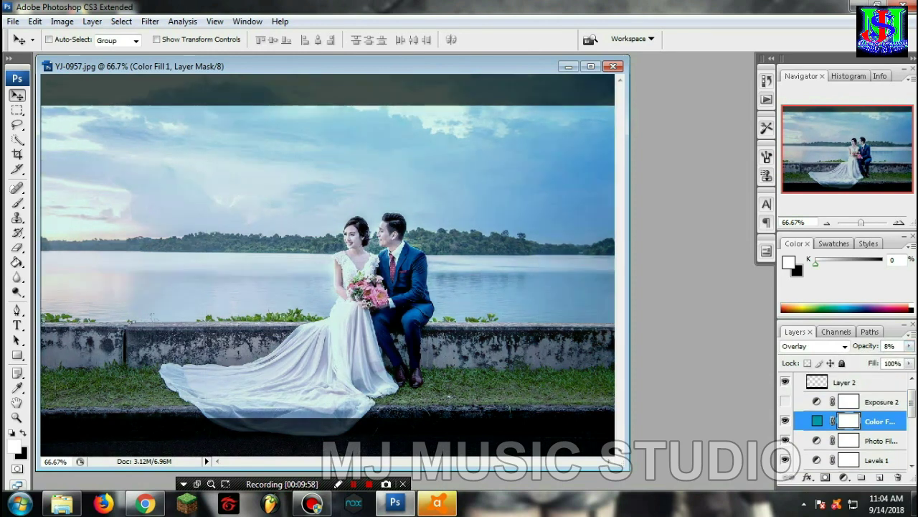
click(786, 401)
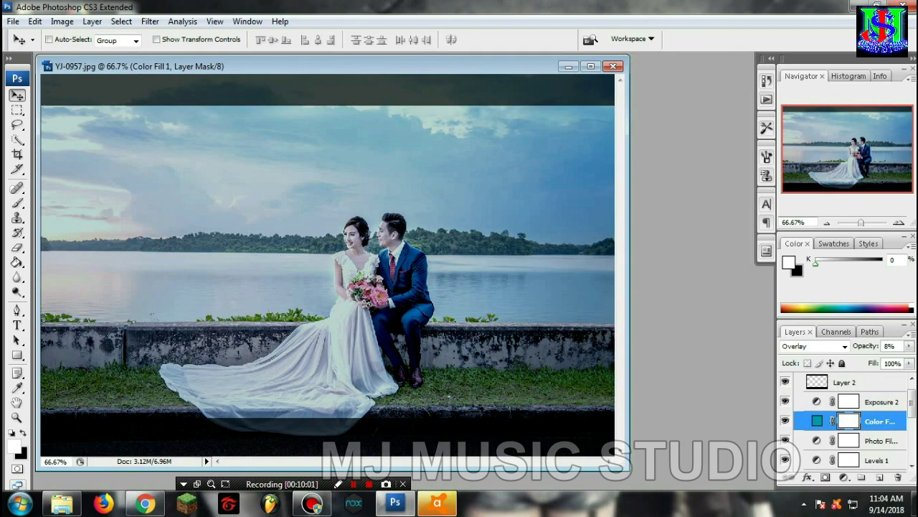
click(786, 401)
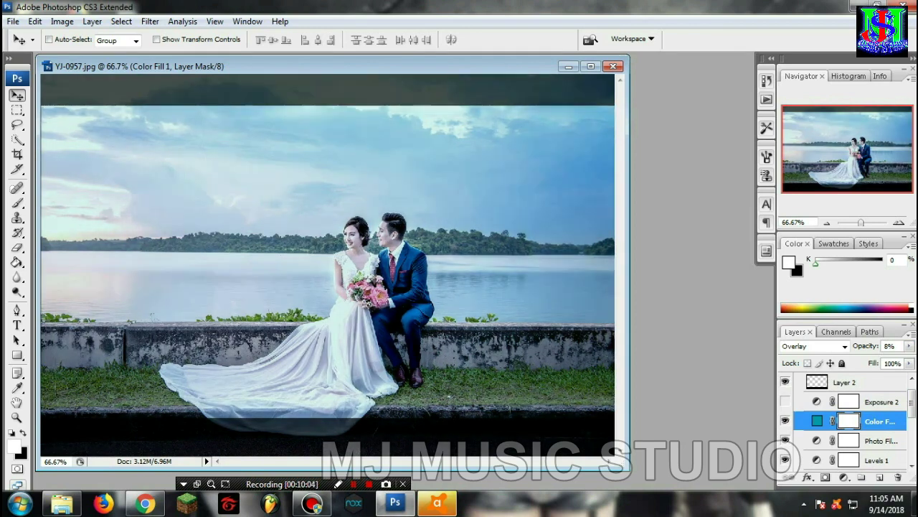
scroll(846, 424, up, 1)
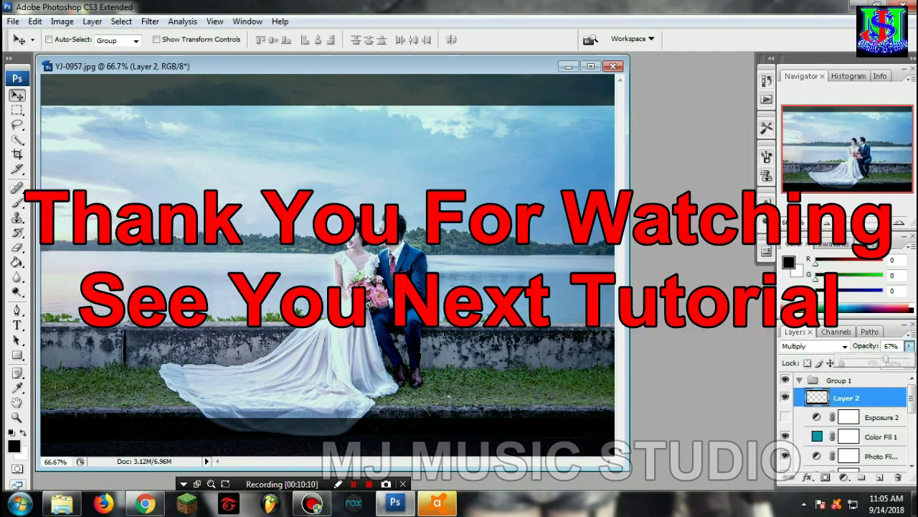
Dismiss the opacity setting and hide Group 1 to compare before and after.
key(Return)
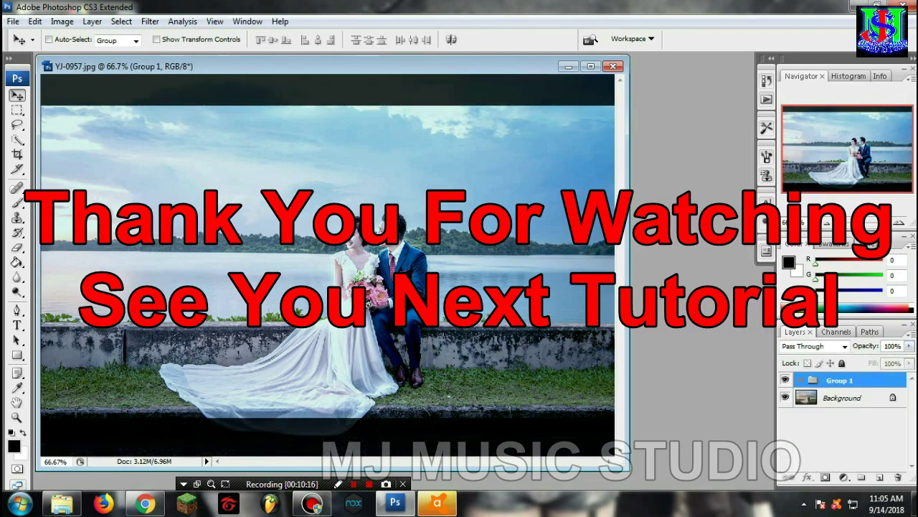
click(786, 380)
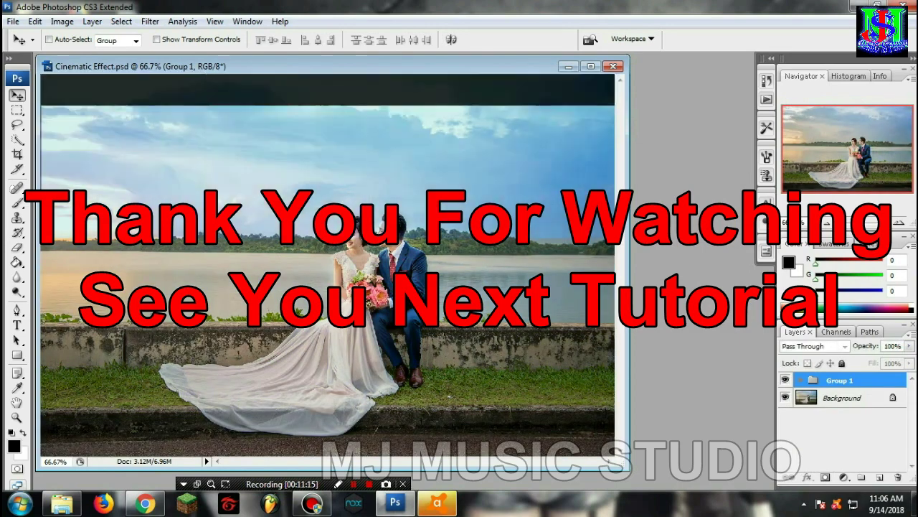